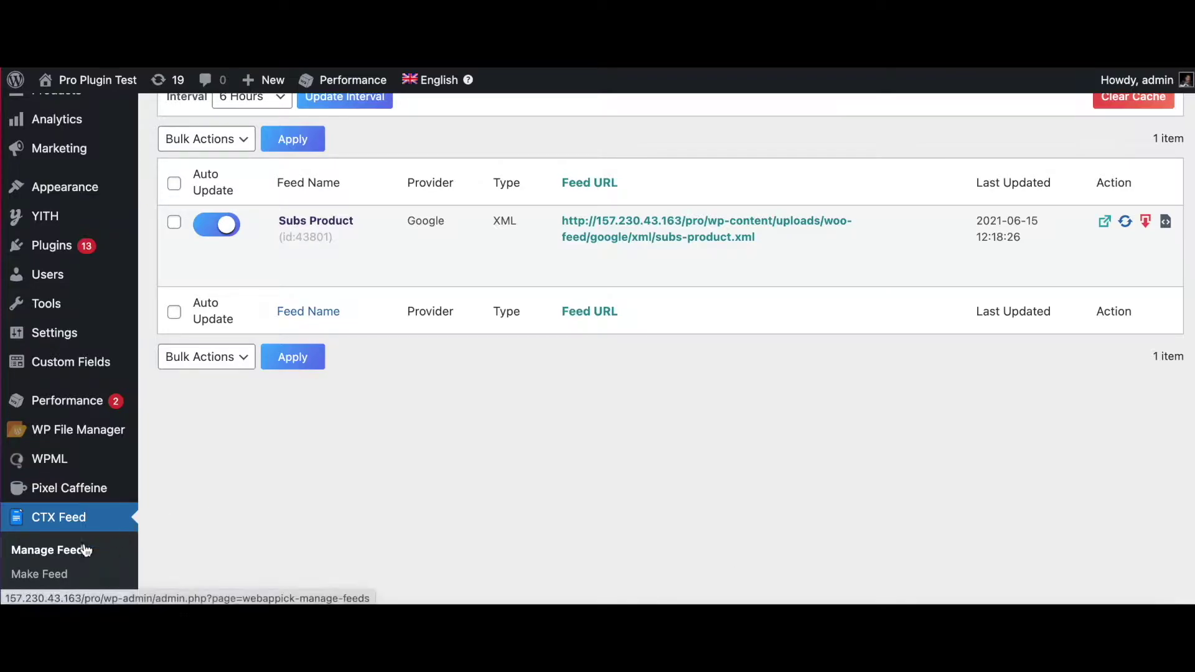
Start a new Google Shopping feed with the file name 'EN feed'
click(38, 577)
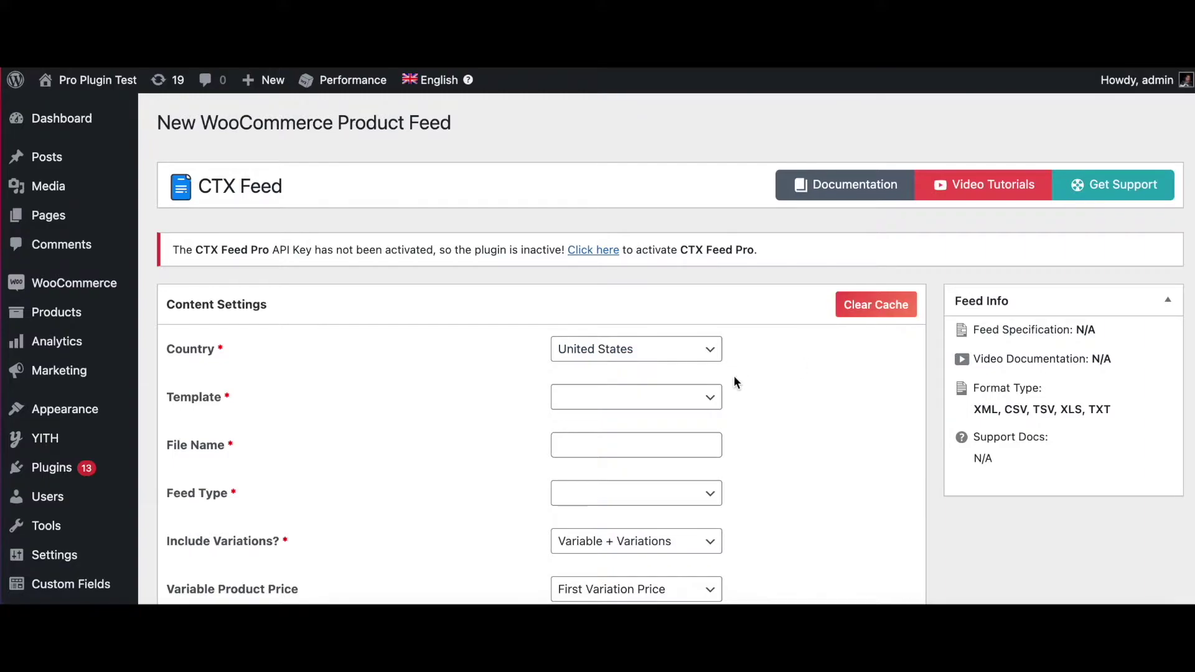
click(700, 398)
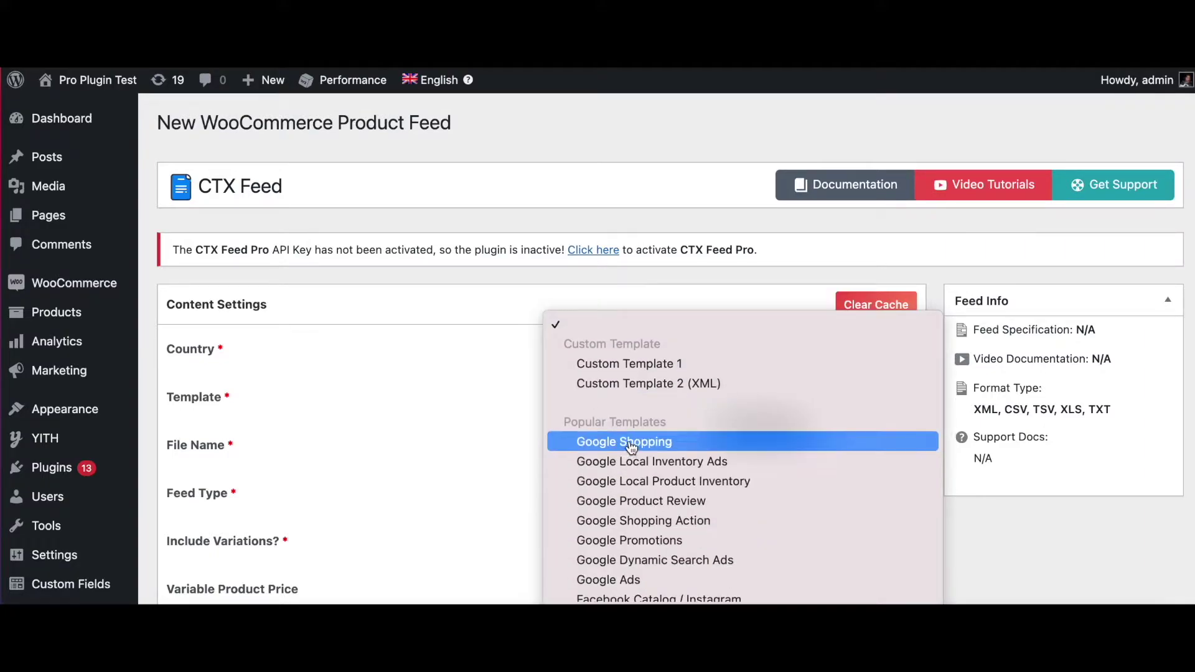
click(627, 442)
click(597, 445)
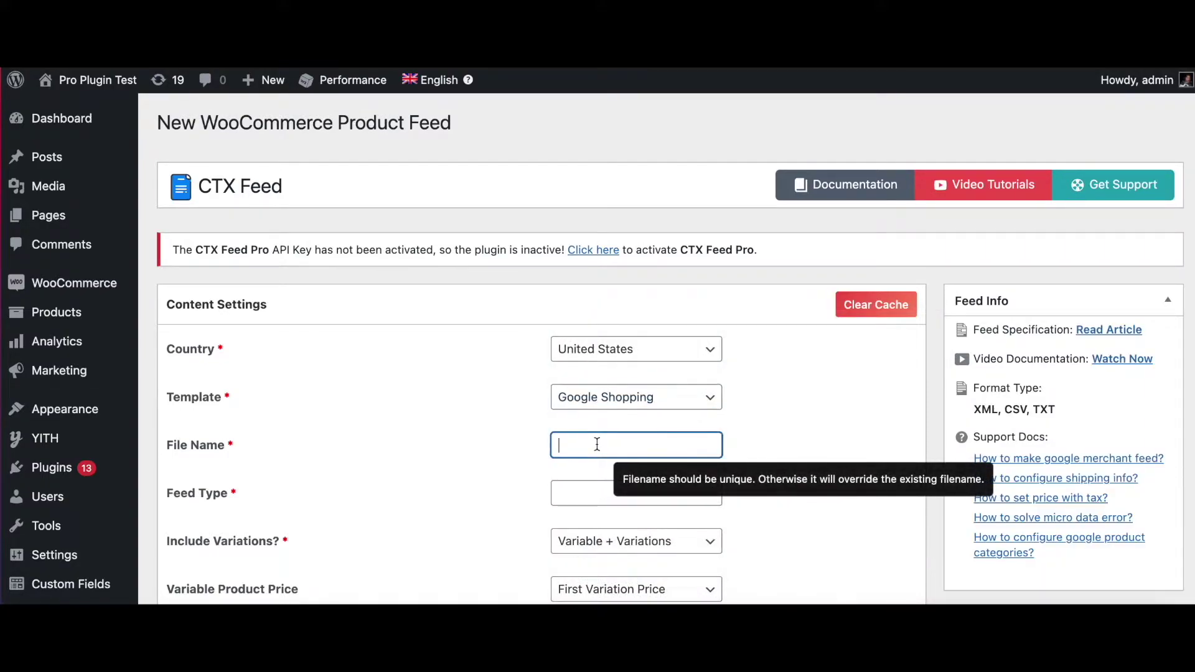
text(EN)
text( feed)
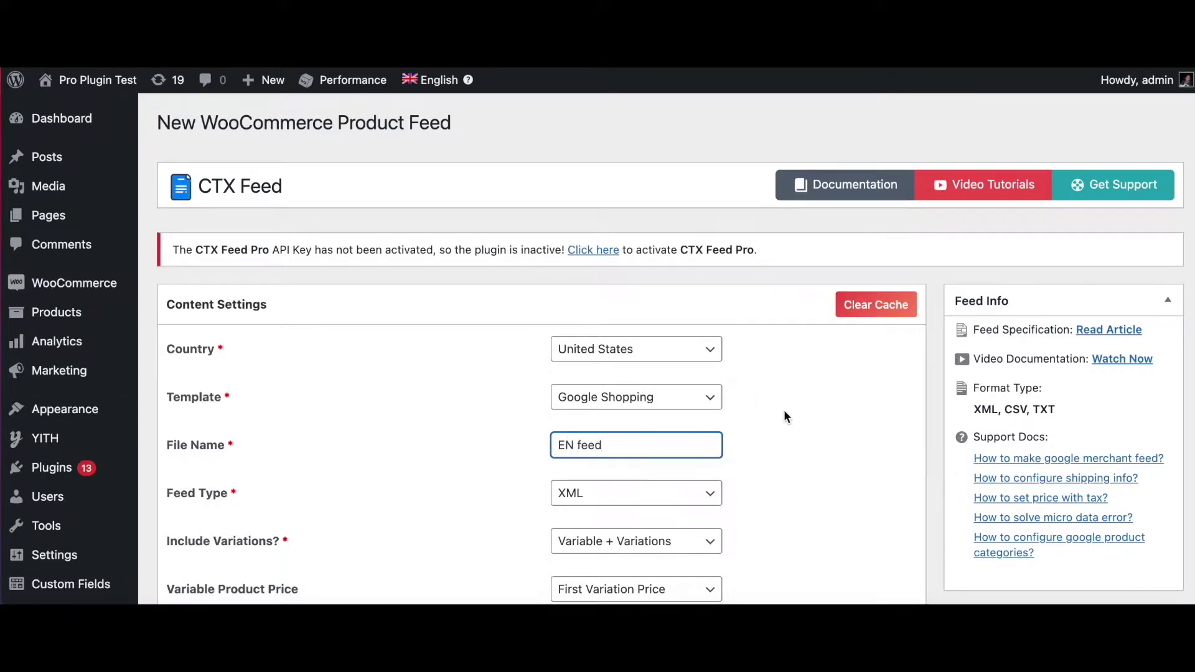
click(821, 446)
scroll(821, 446, down, 1)
scroll(821, 446, down, 2)
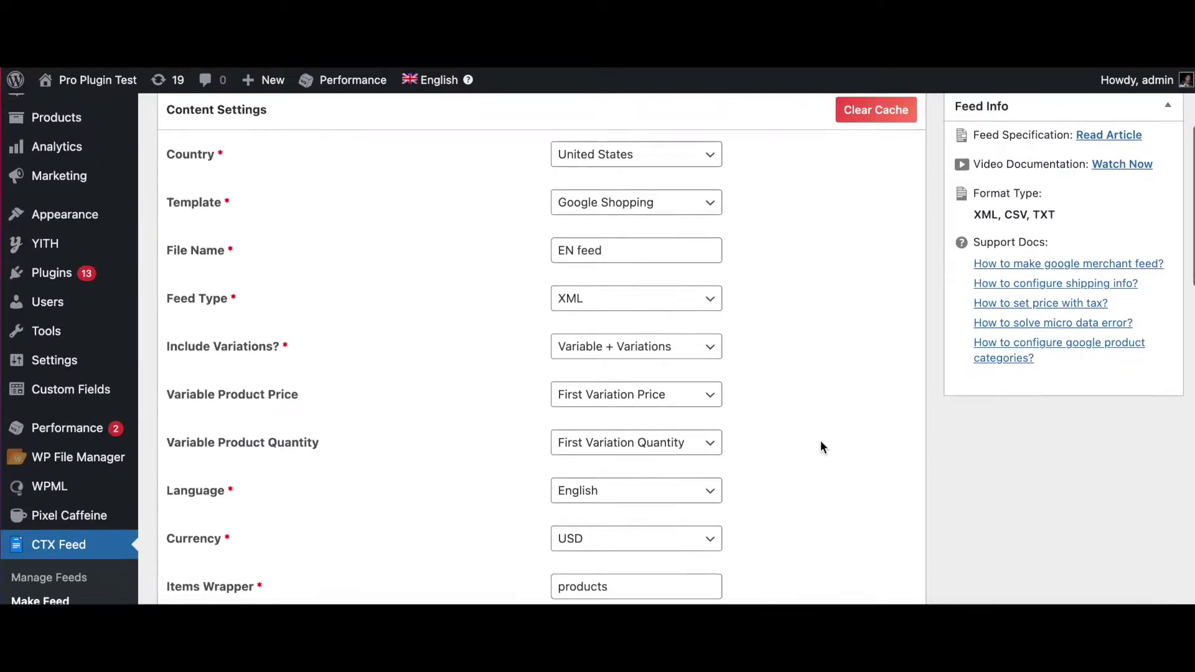
scroll(821, 447, down, 1)
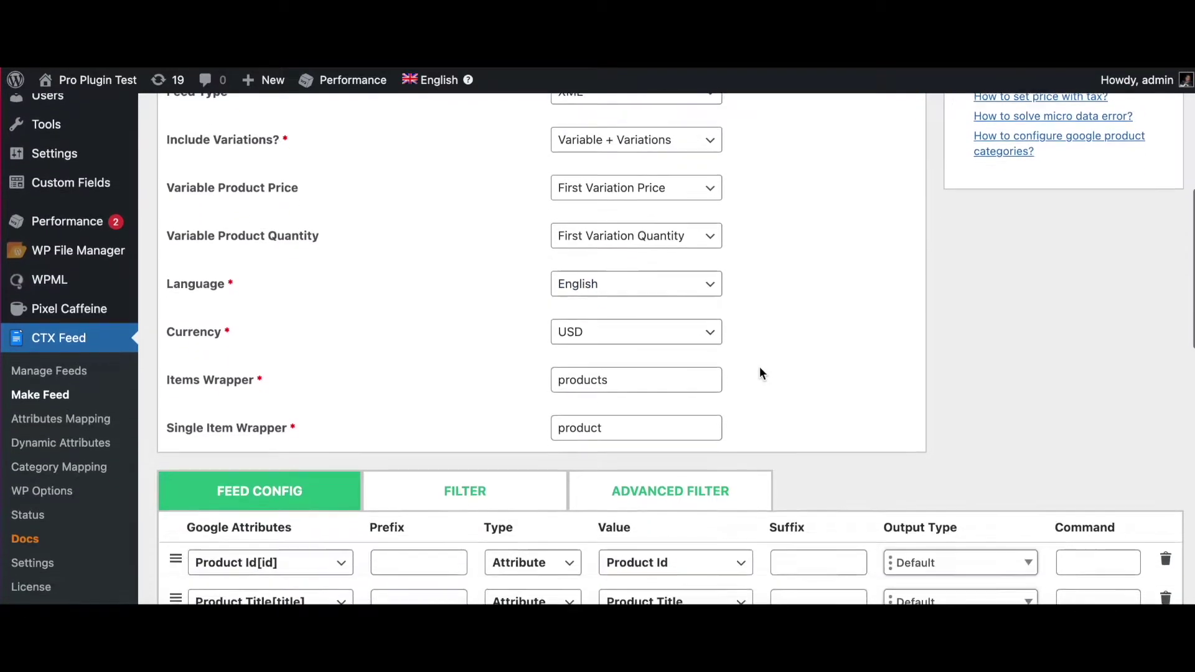
scroll(752, 359, down, 1)
scroll(774, 375, down, 1)
scroll(775, 374, down, 1)
scroll(774, 374, down, 2)
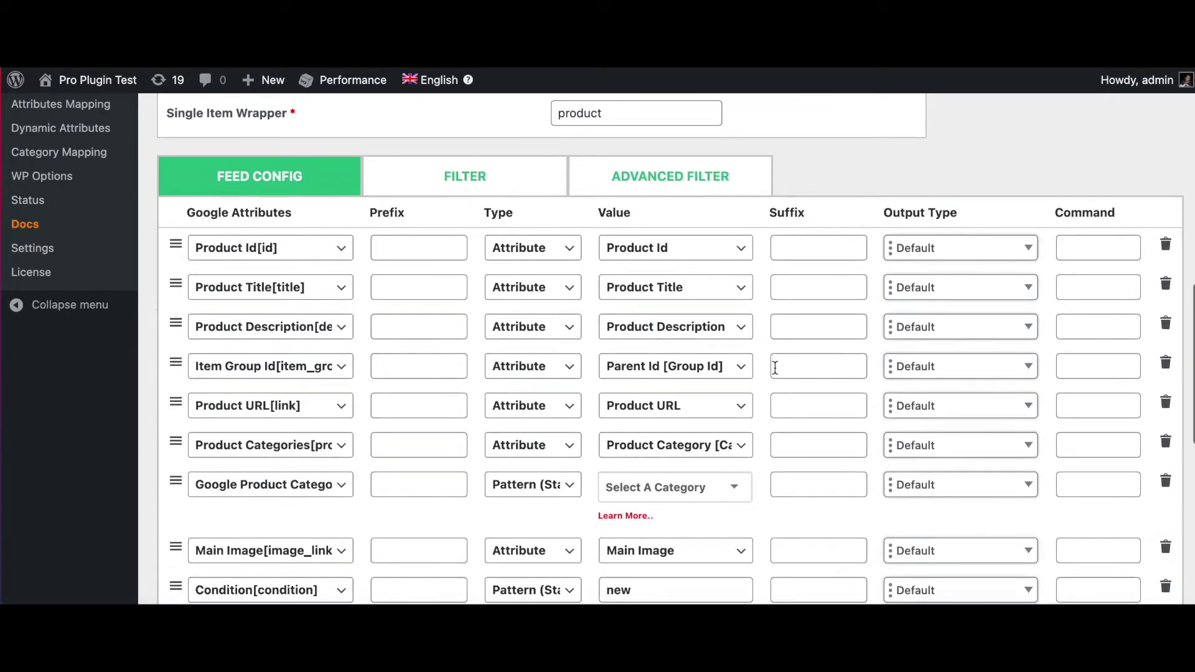
scroll(775, 367, down, 1)
Set the Google product category to Apparel & Accessories > Shoes and generate the feed
click(668, 366)
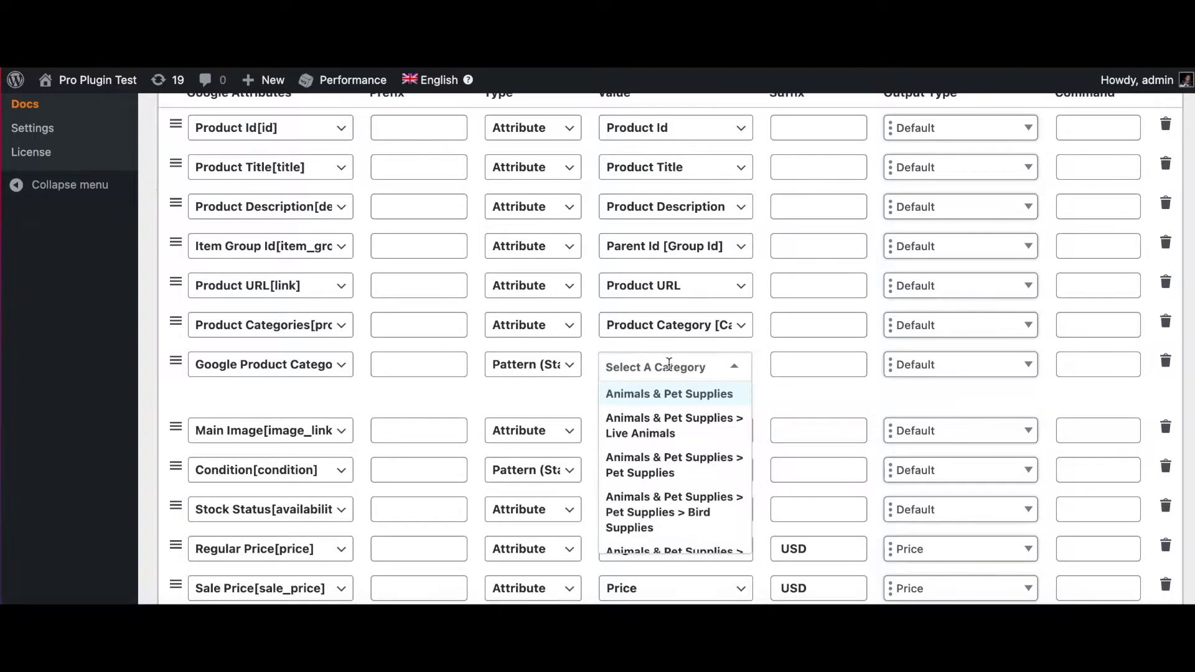
text(she)
key(BackSpace)
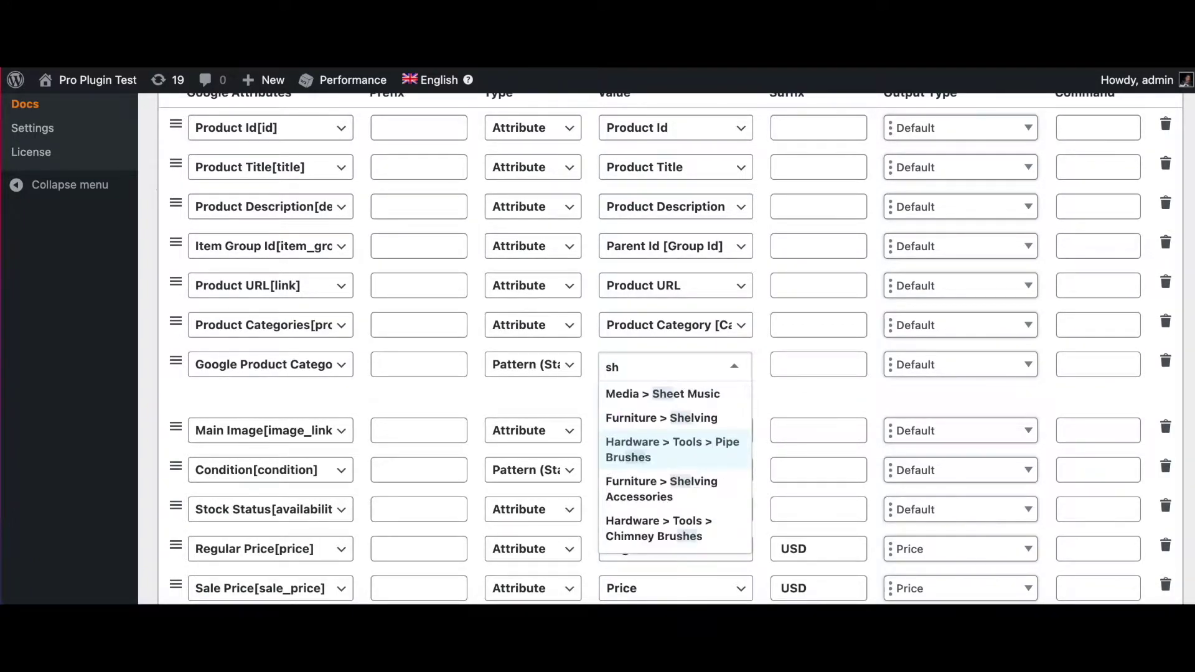
text(oes)
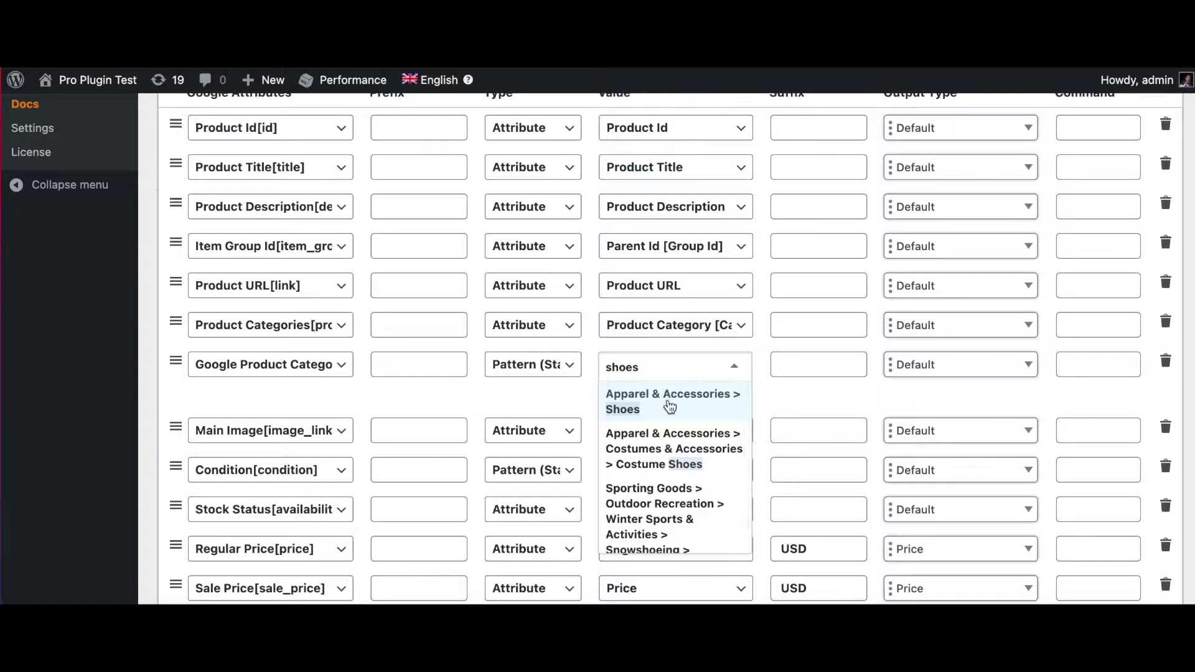
click(669, 405)
scroll(755, 418, down, 2)
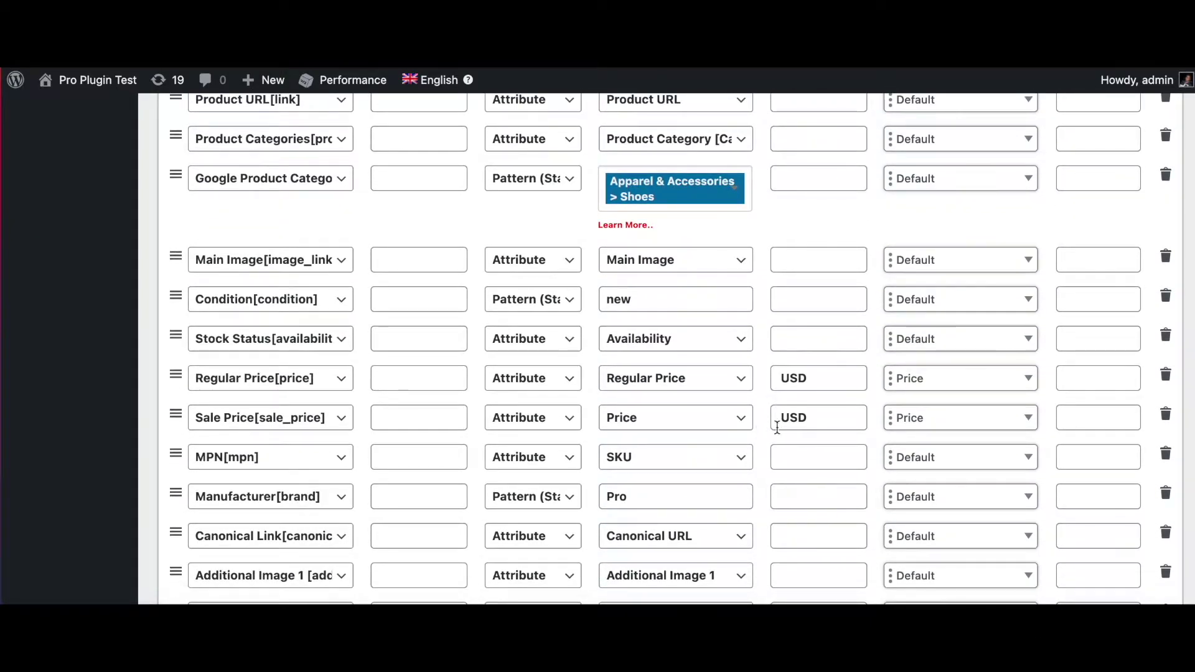
scroll(757, 456, down, 1)
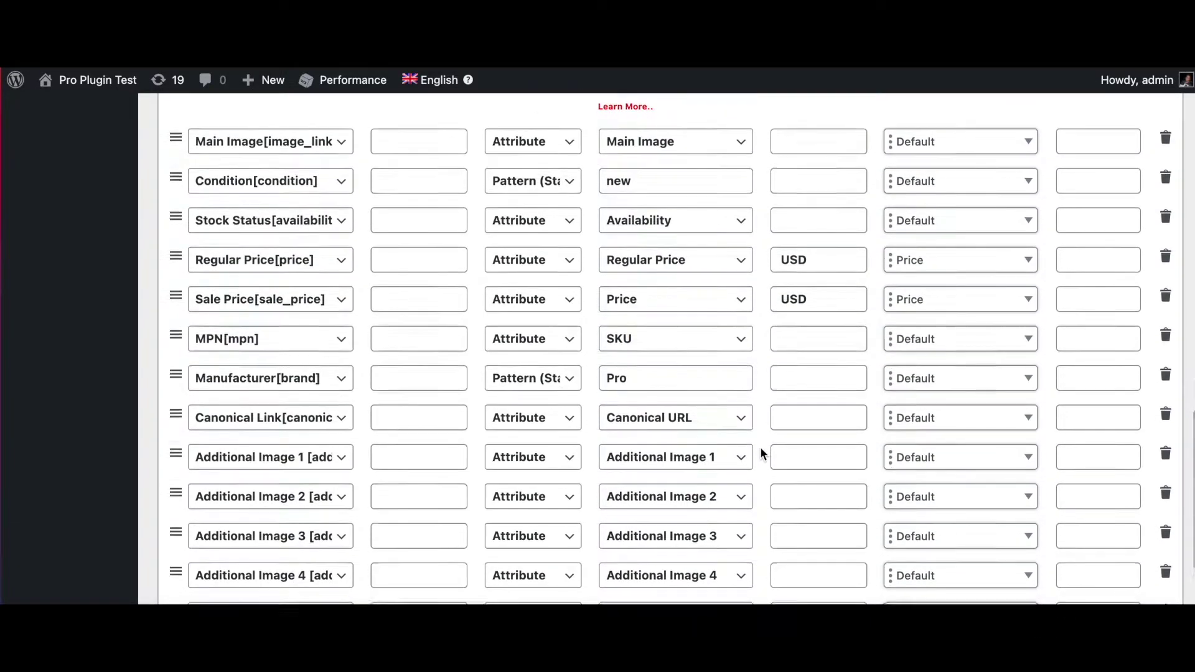
scroll(761, 453, down, 1)
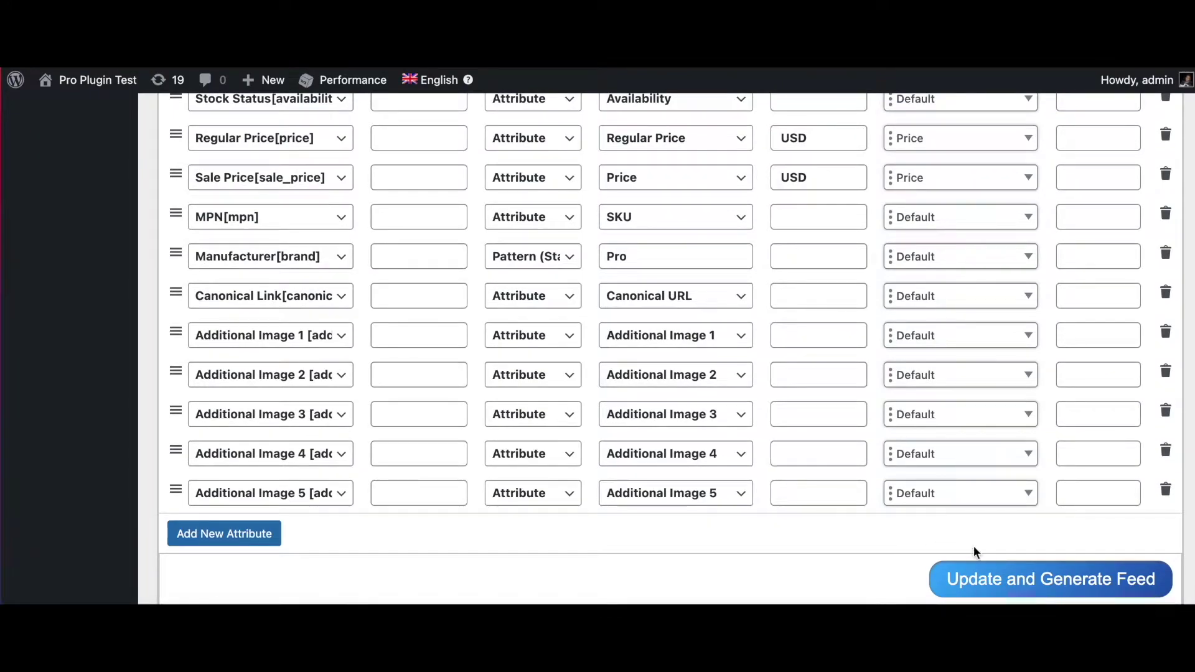
click(1066, 585)
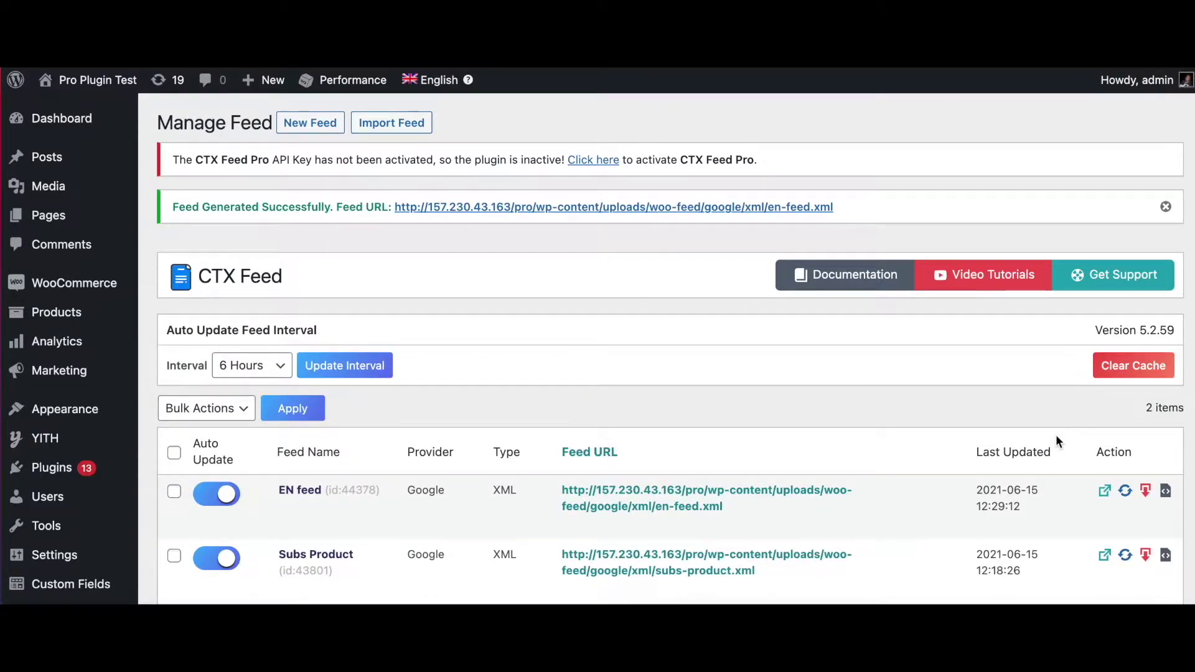
Copy the EN feed's URL from the Manage Feed list
click(729, 507)
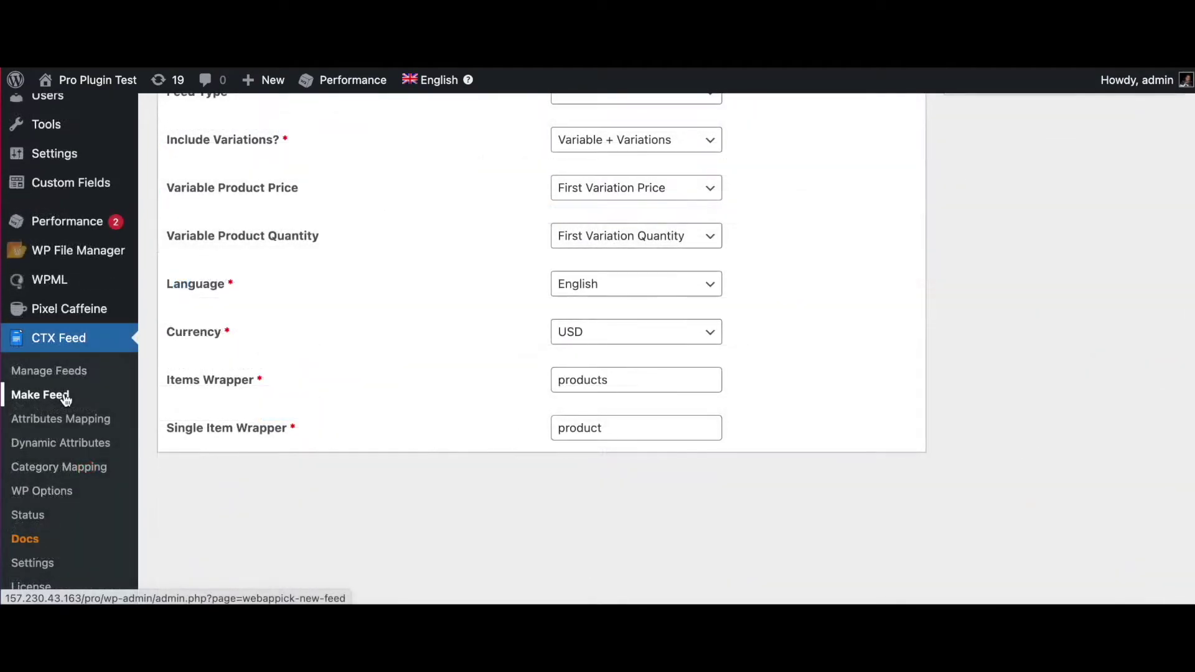
Start another new feed with country France and the Google Shopping template
click(66, 399)
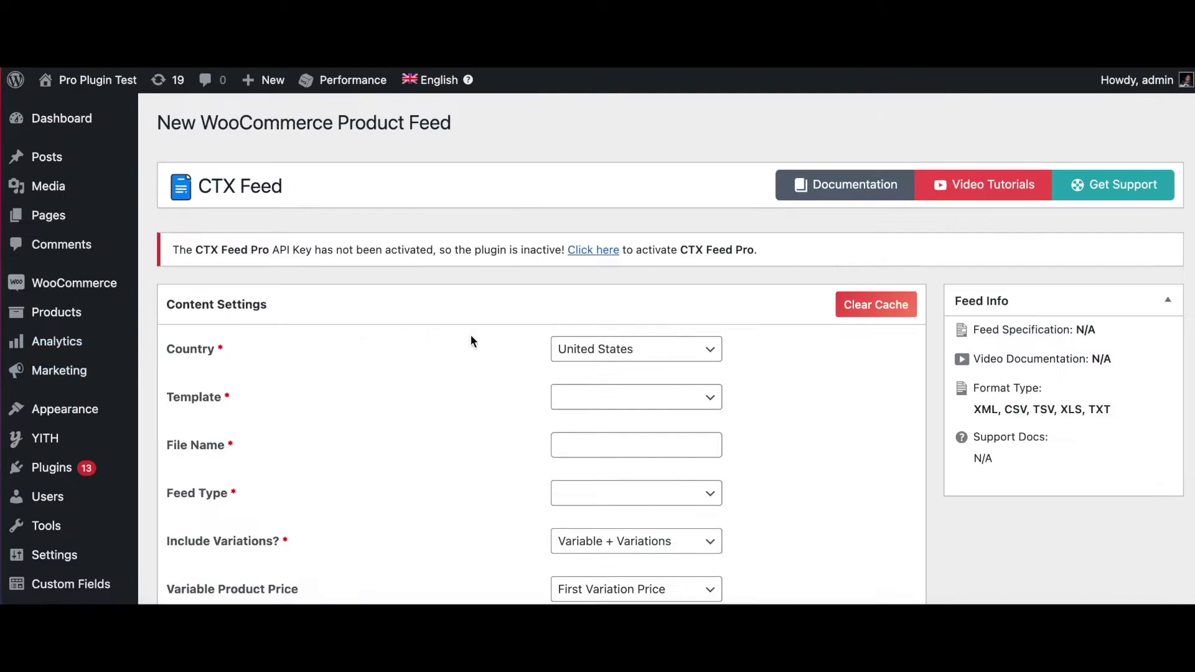
click(613, 350)
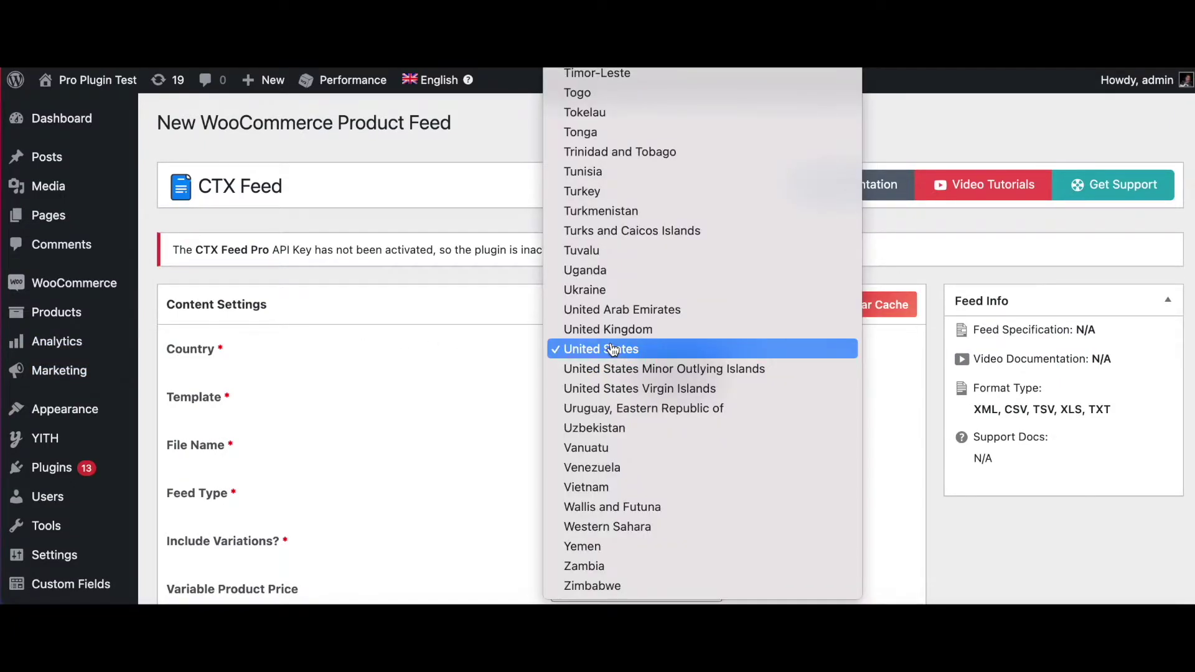
scroll(613, 349, up, 15)
scroll(612, 350, up, 3)
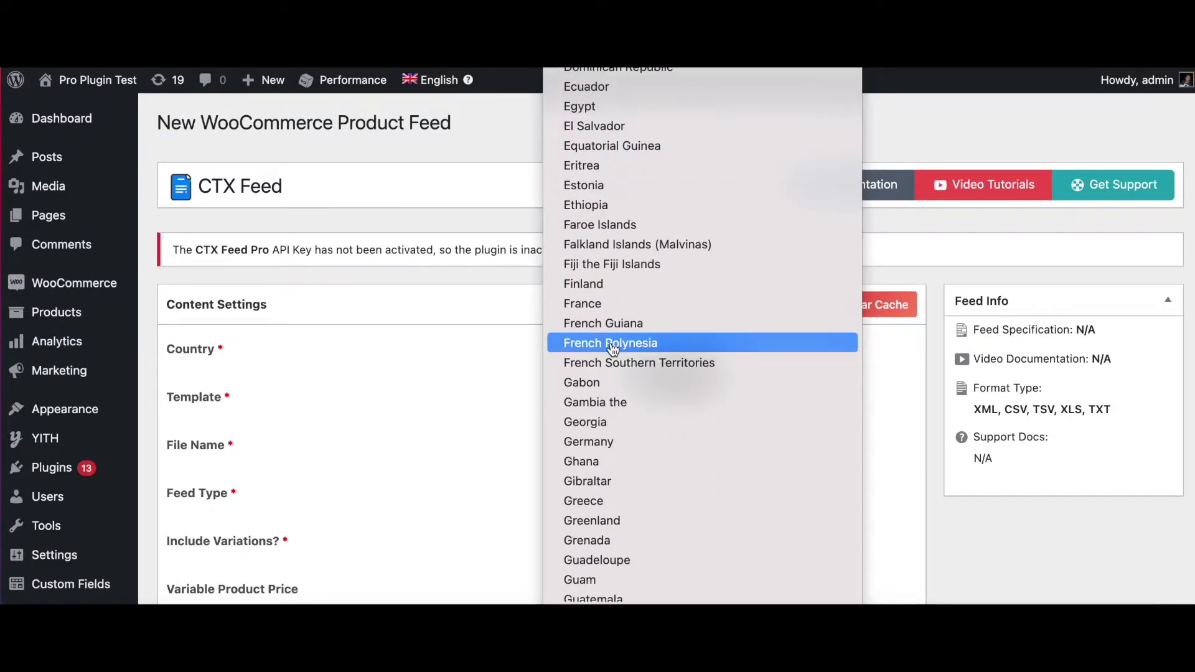
click(594, 306)
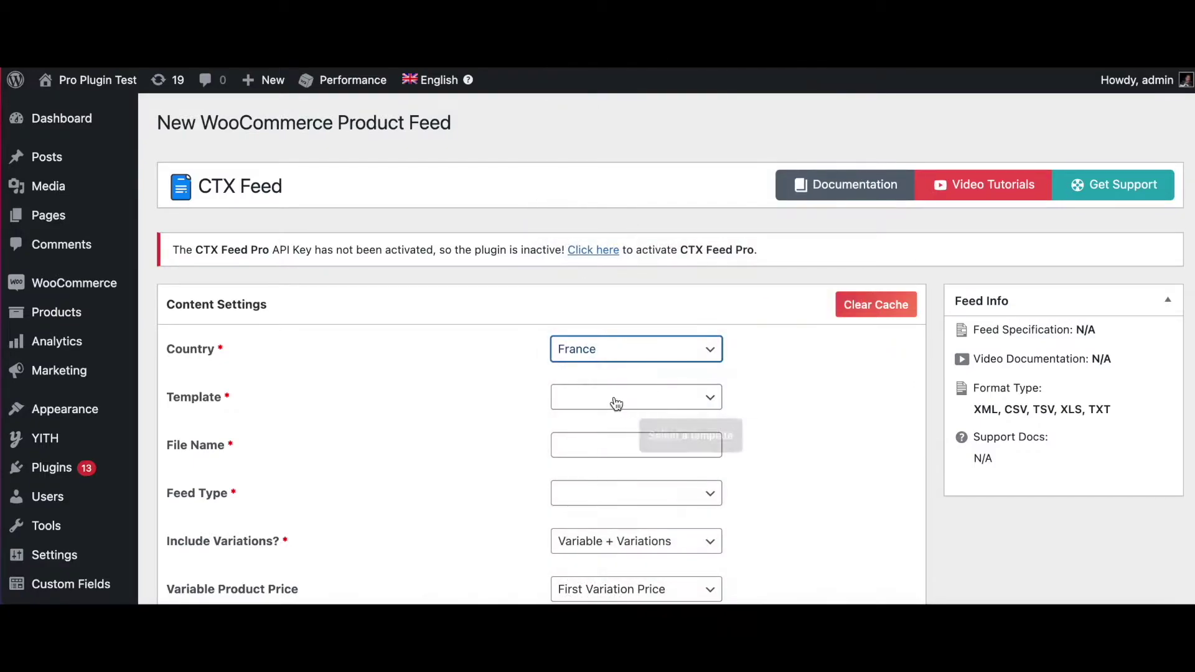
click(578, 399)
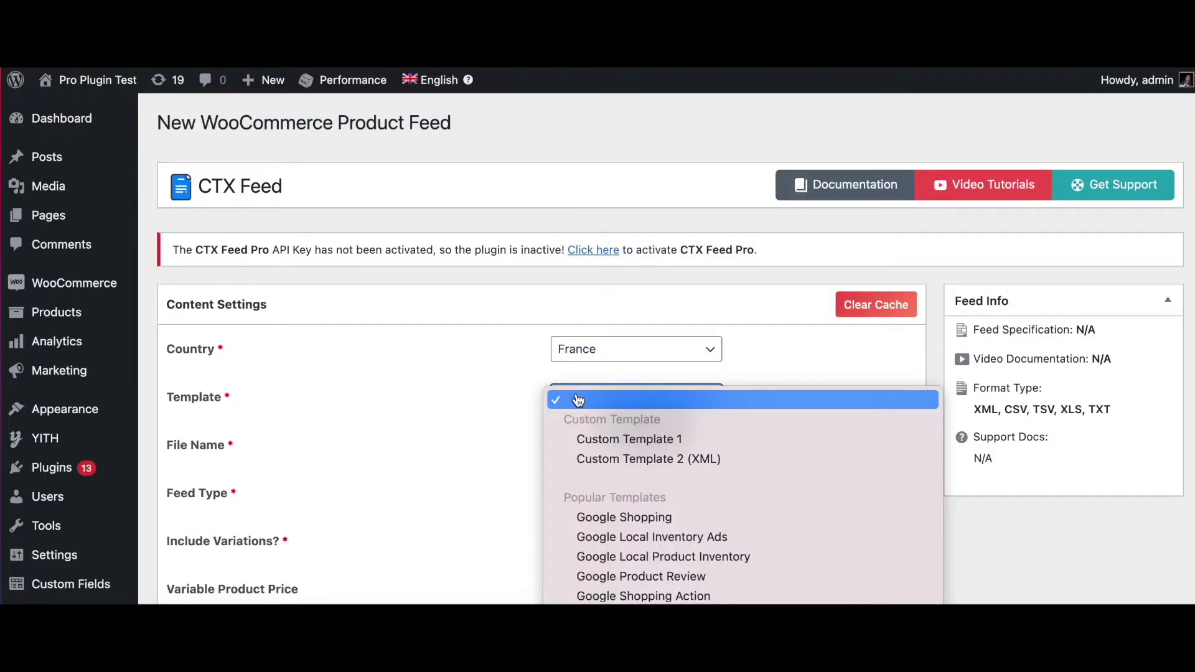
click(628, 512)
scroll(851, 493, down, 3)
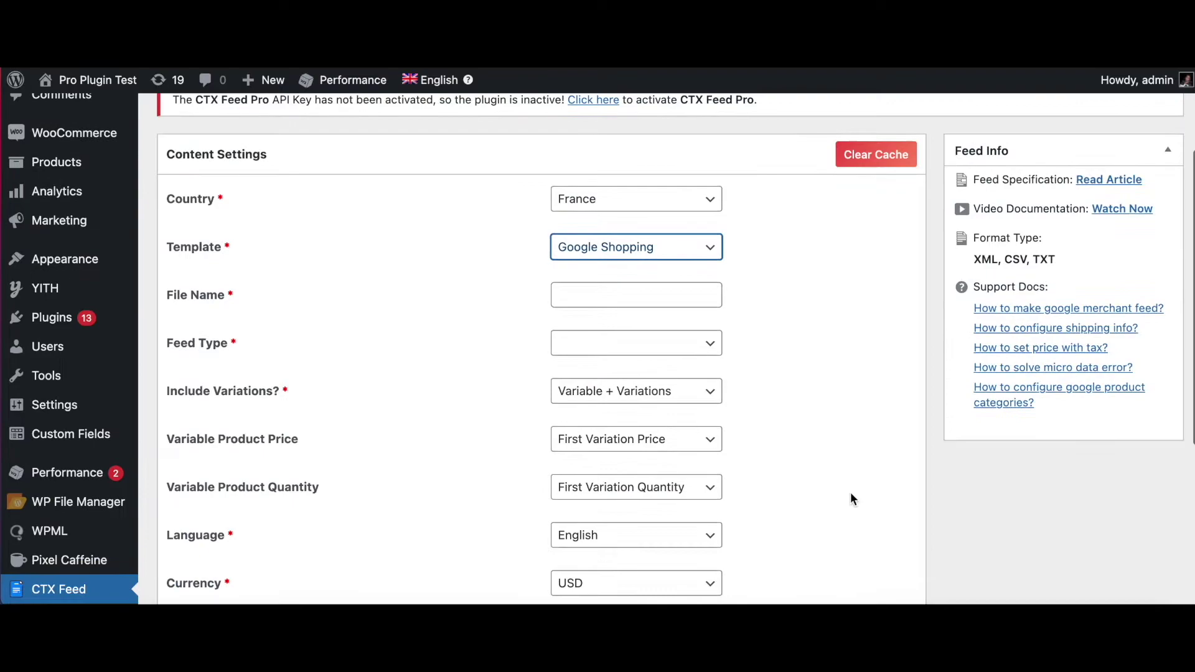
Name the feed 'FR feed' and set its language to French
click(613, 296)
text(FR )
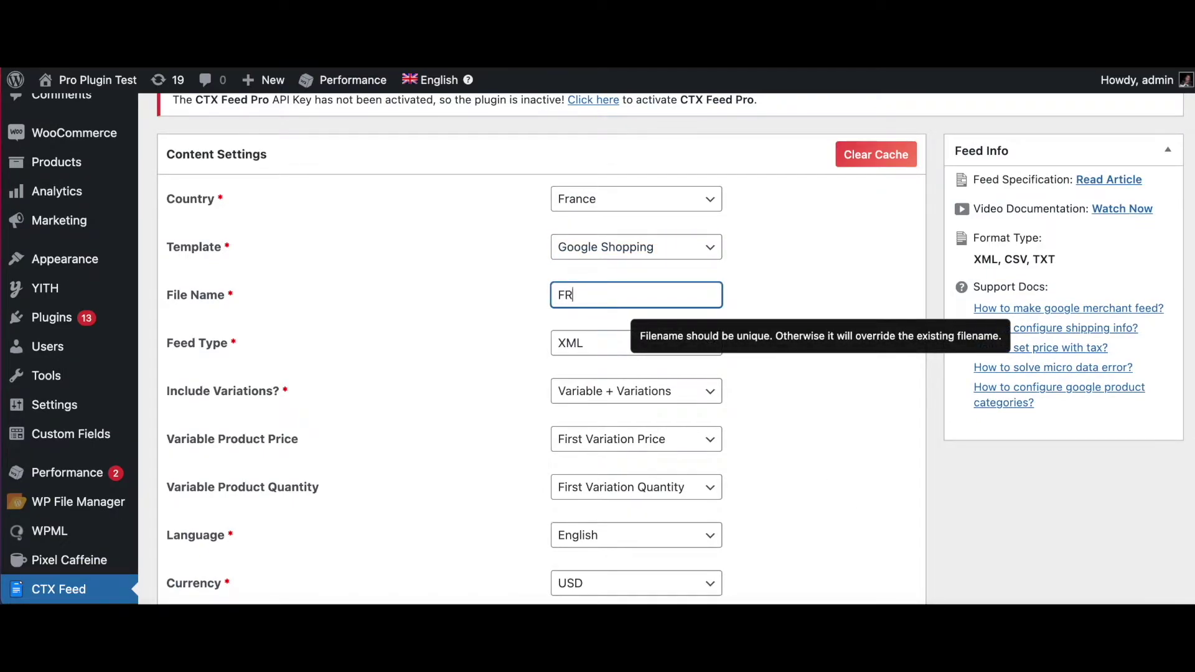
text(feed)
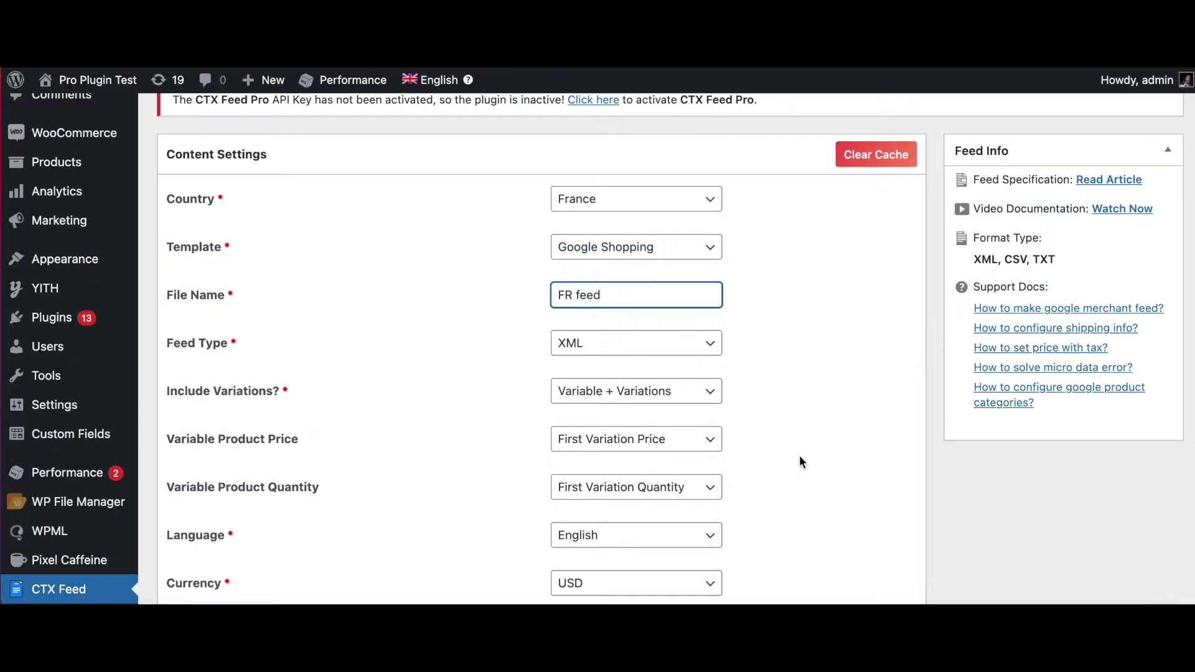
click(822, 474)
scroll(822, 475, down, 1)
scroll(822, 474, down, 2)
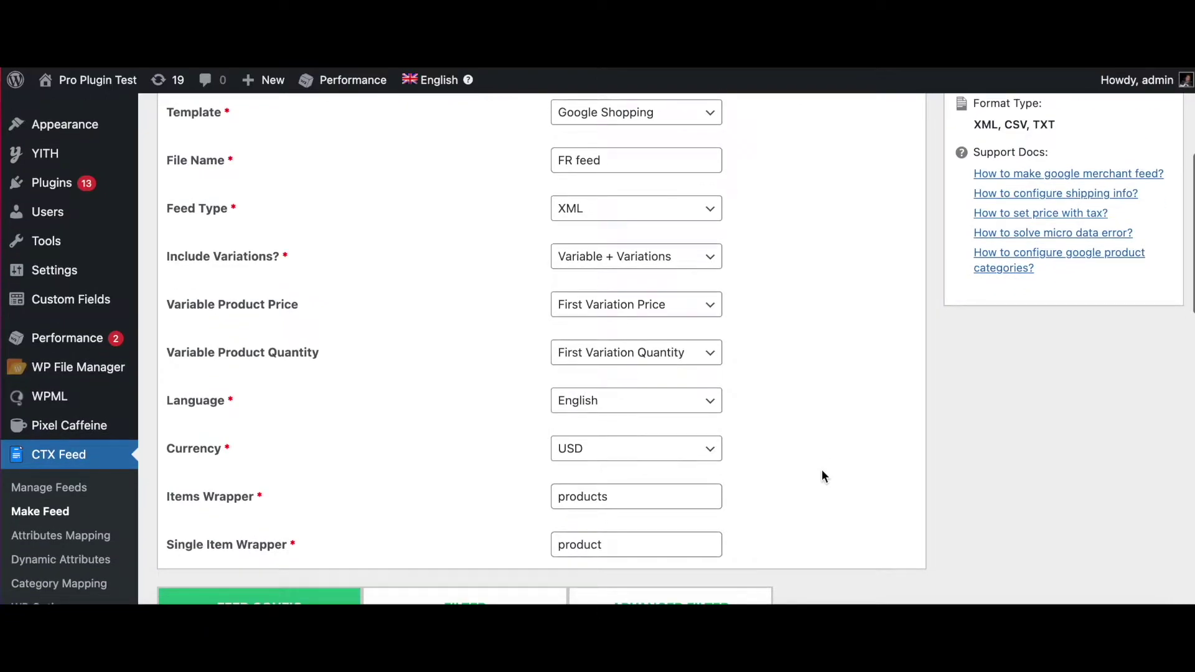
click(594, 403)
click(583, 440)
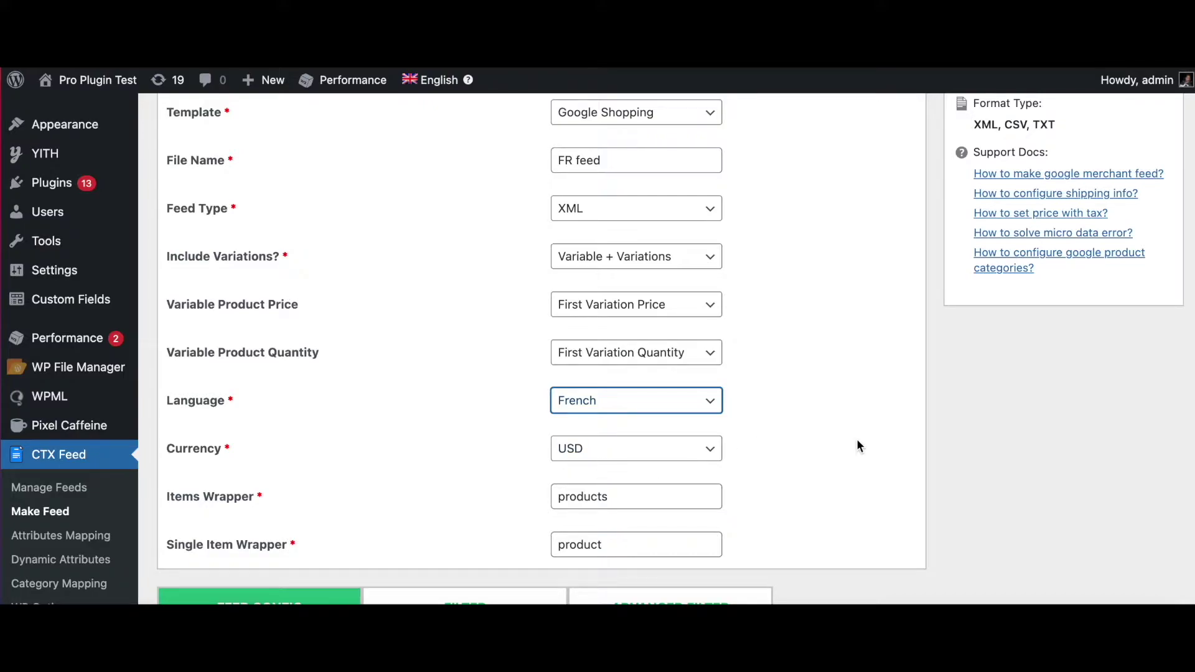
scroll(857, 439, down, 1)
scroll(857, 439, down, 3)
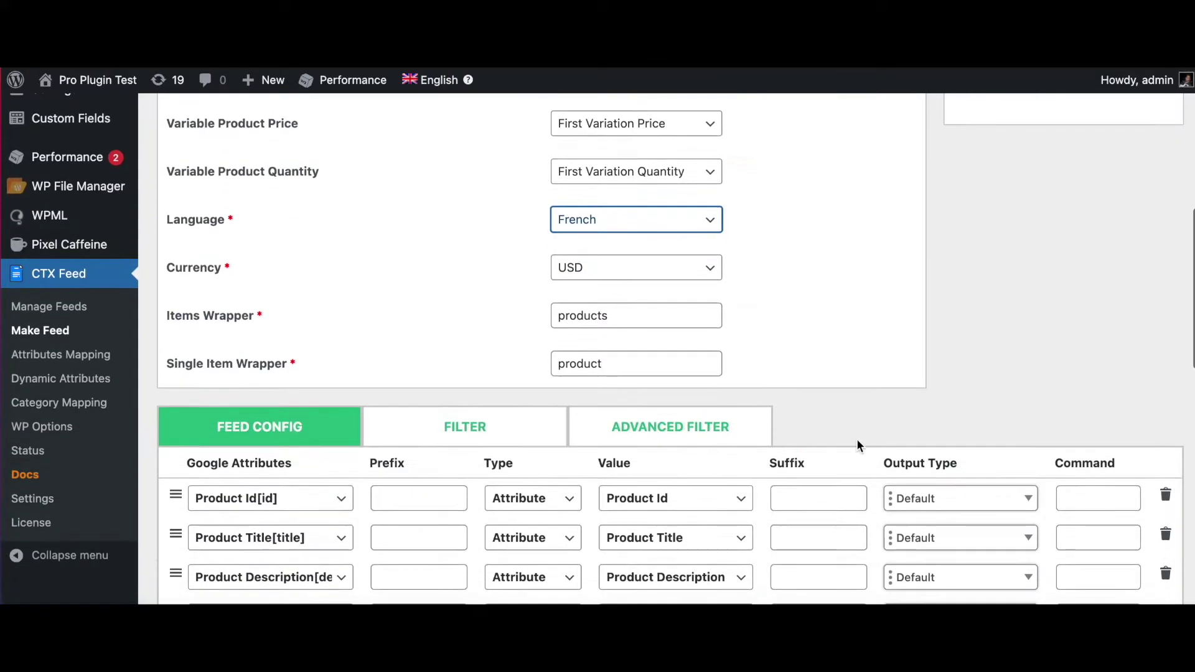
scroll(856, 439, down, 3)
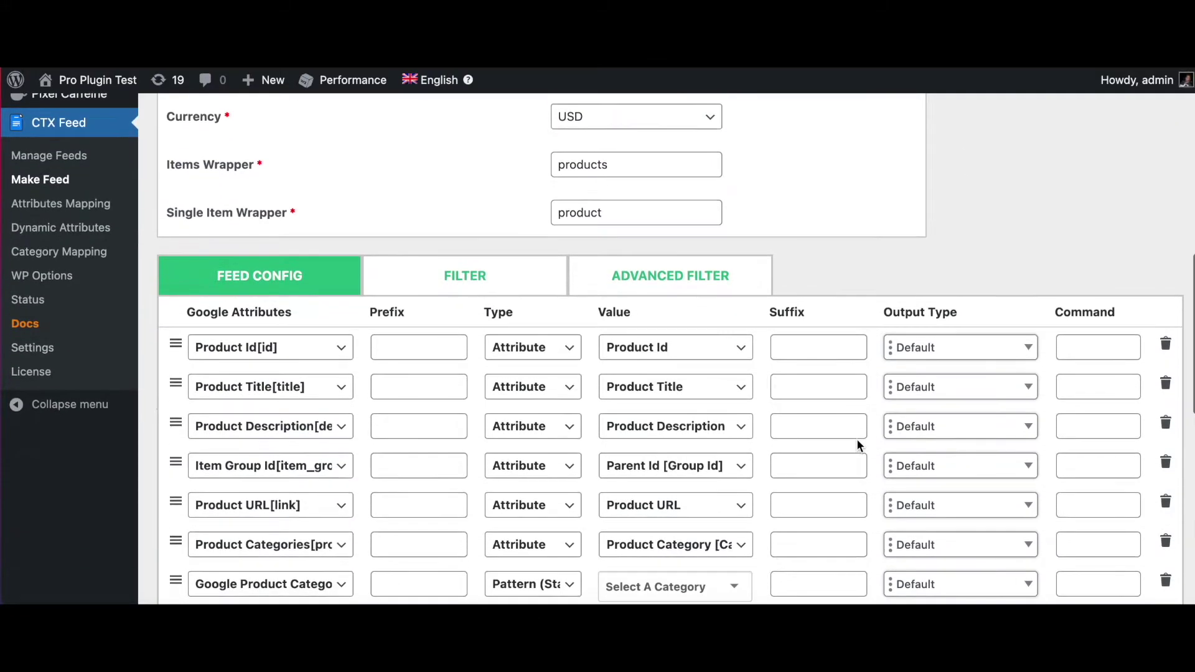
Map the Product Id value to Parent Product Id (WPML)
click(629, 362)
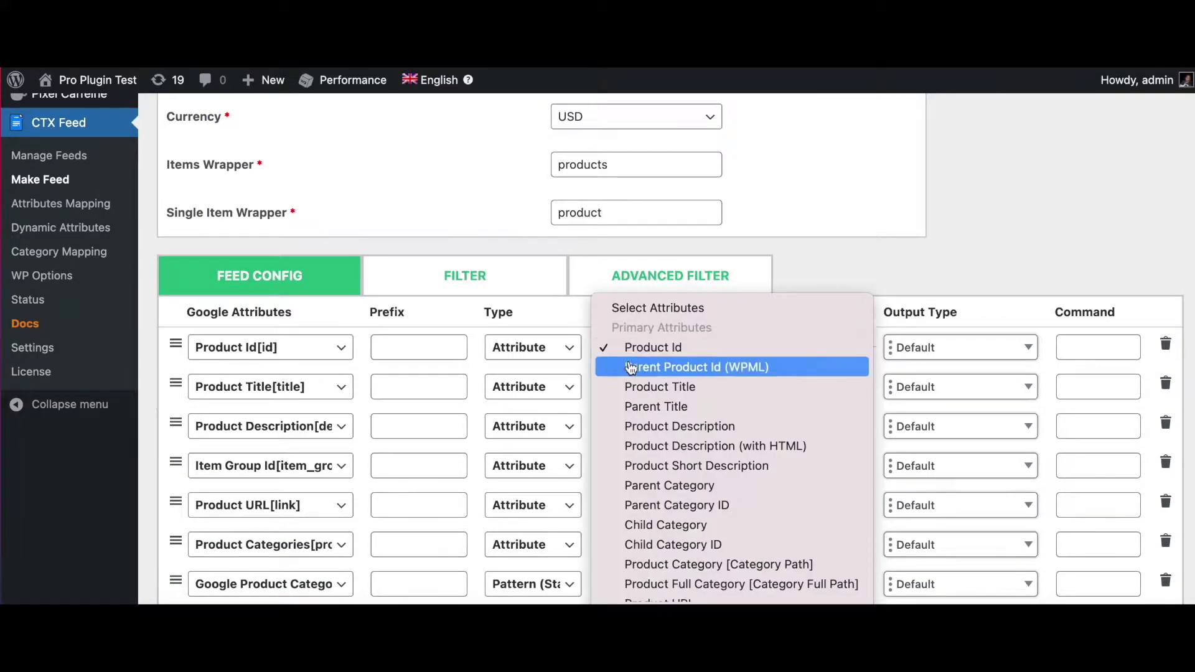
click(631, 368)
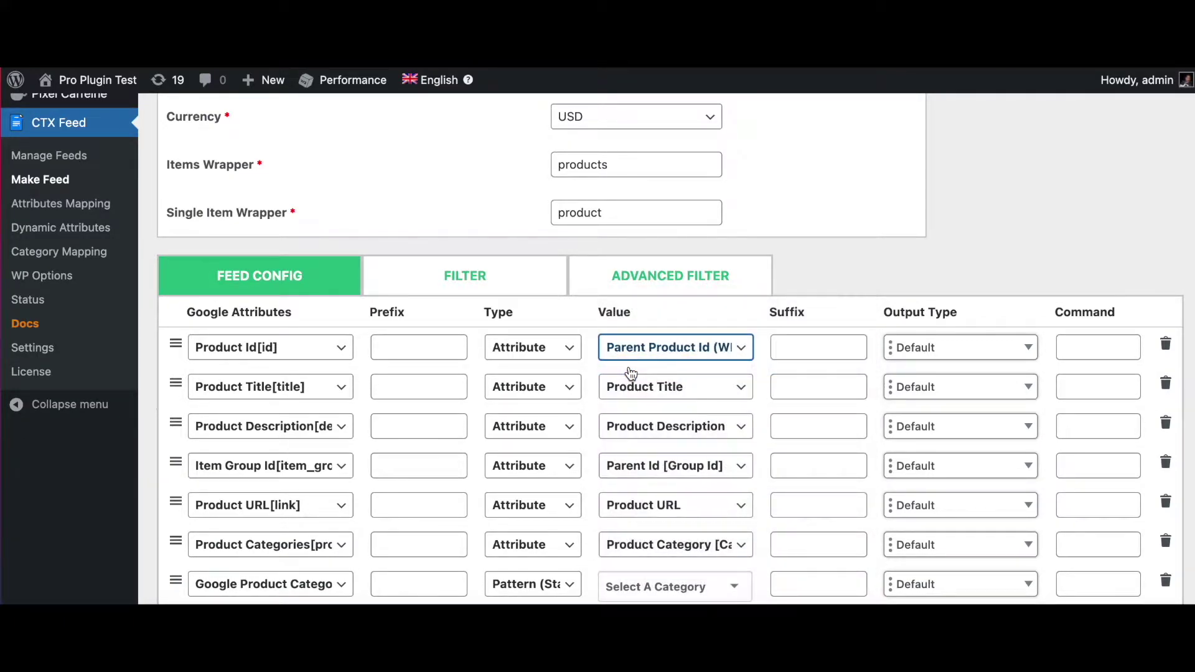
click(622, 358)
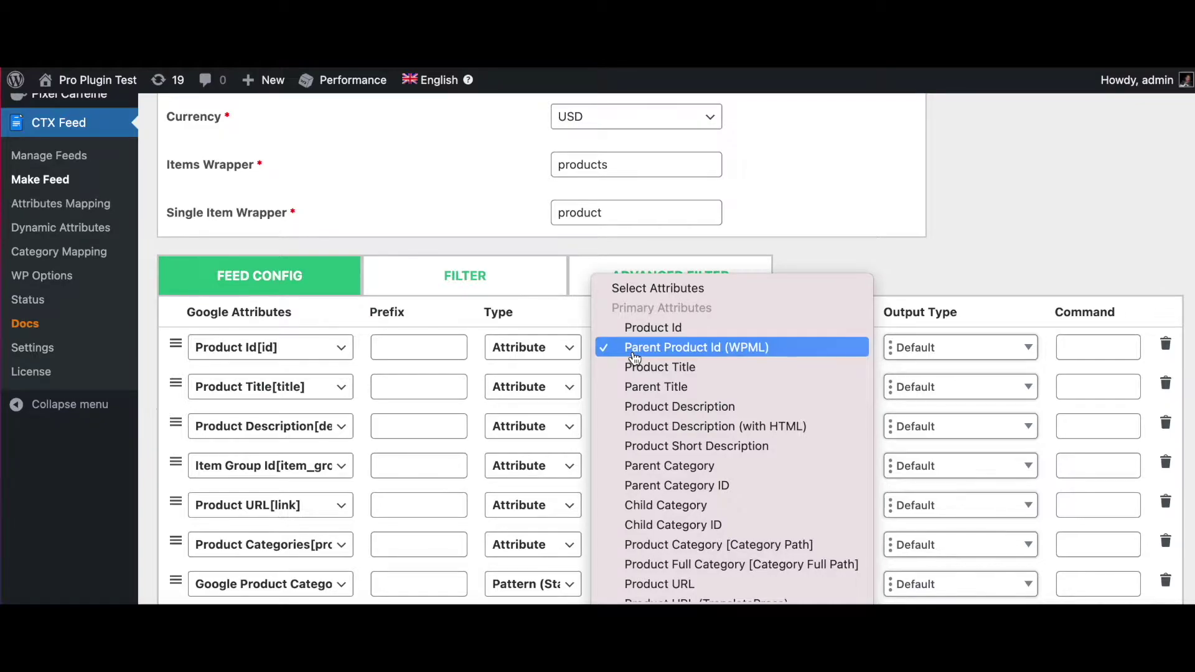
click(868, 247)
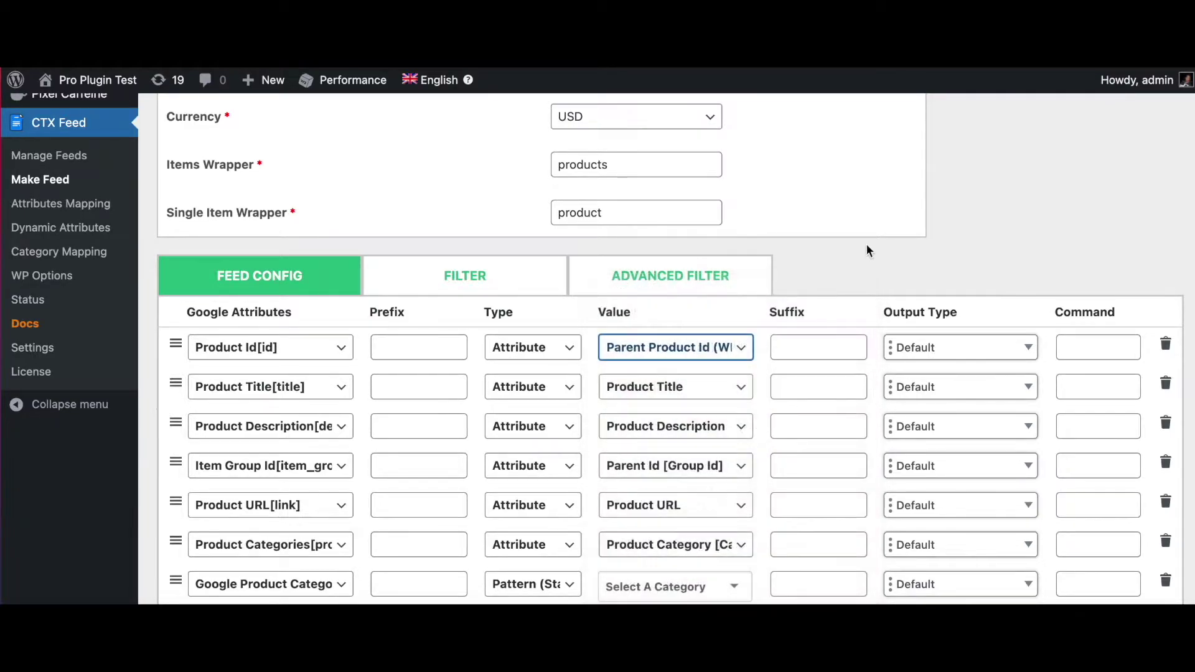
scroll(762, 449, down, 2)
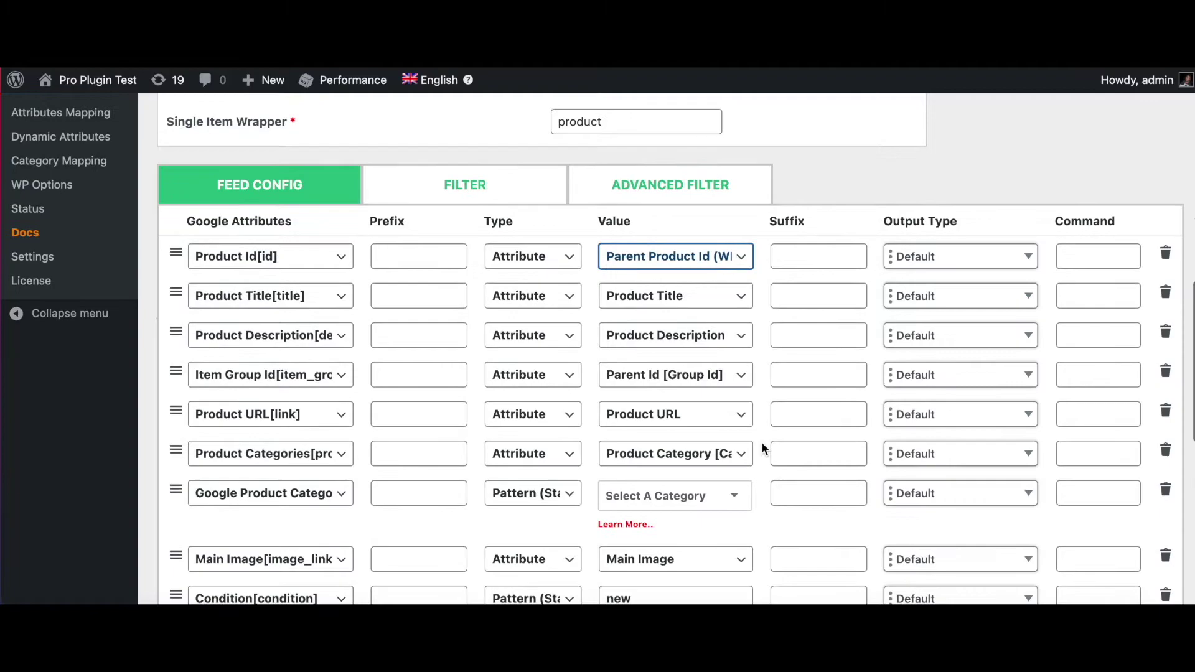
scroll(763, 449, down, 2)
Set the category to Apparel & Accessories > Shoes and generate the FR feed
click(663, 430)
text(s)
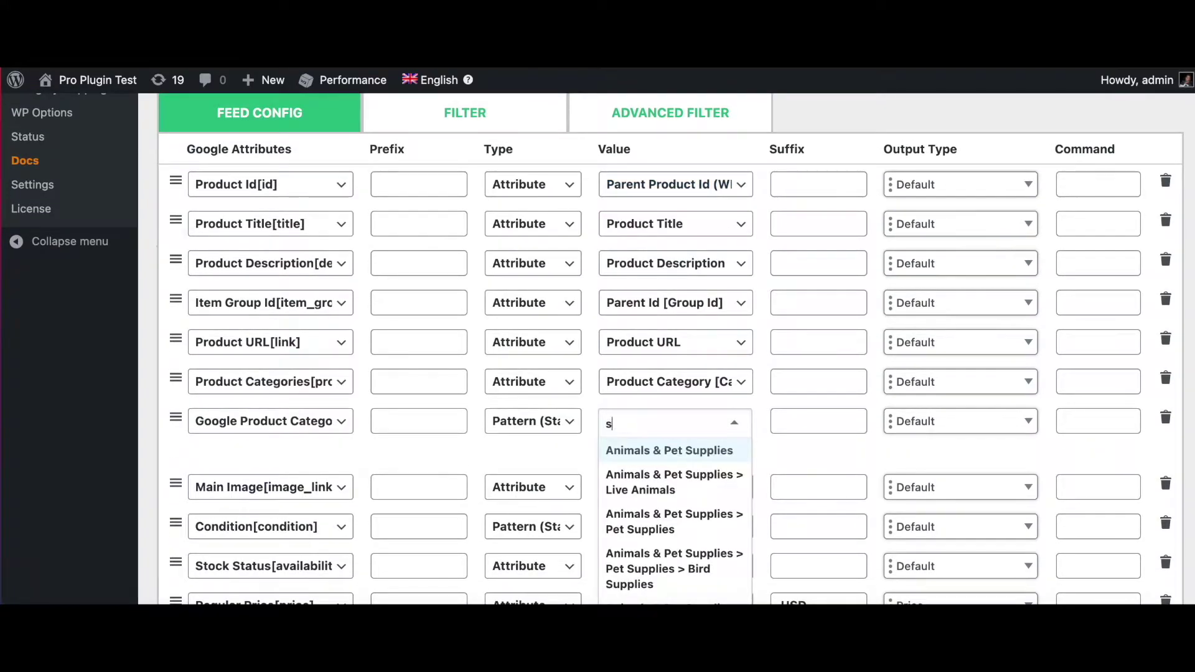
text(hoes)
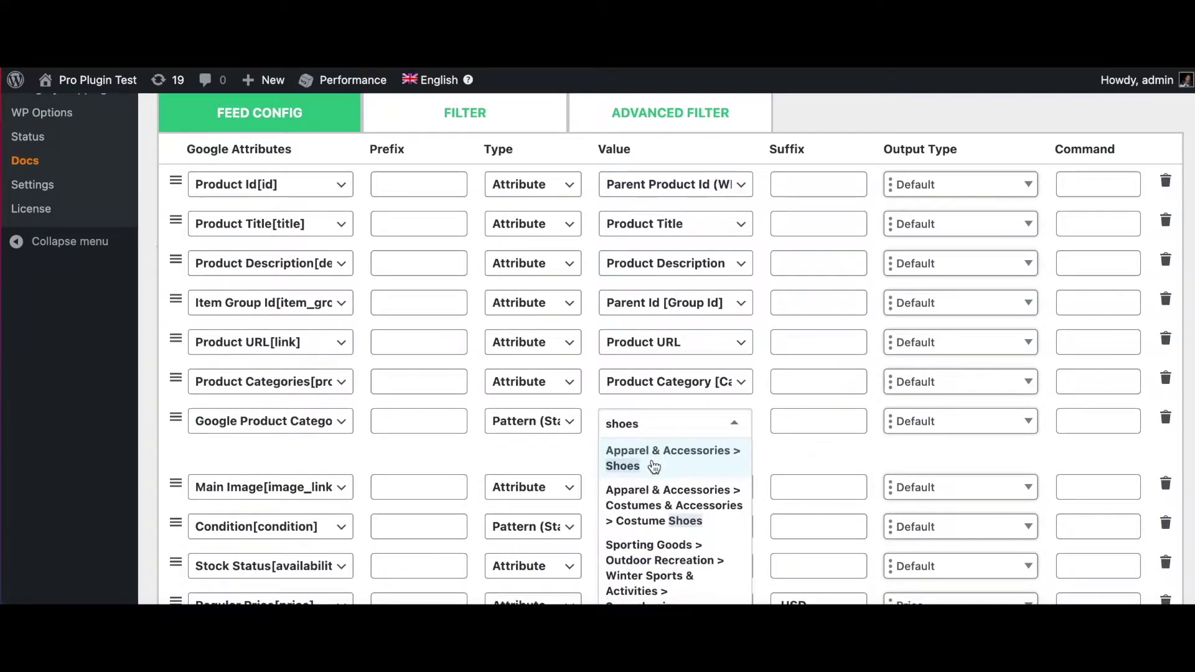
click(728, 459)
scroll(765, 458, down, 1)
scroll(767, 459, down, 3)
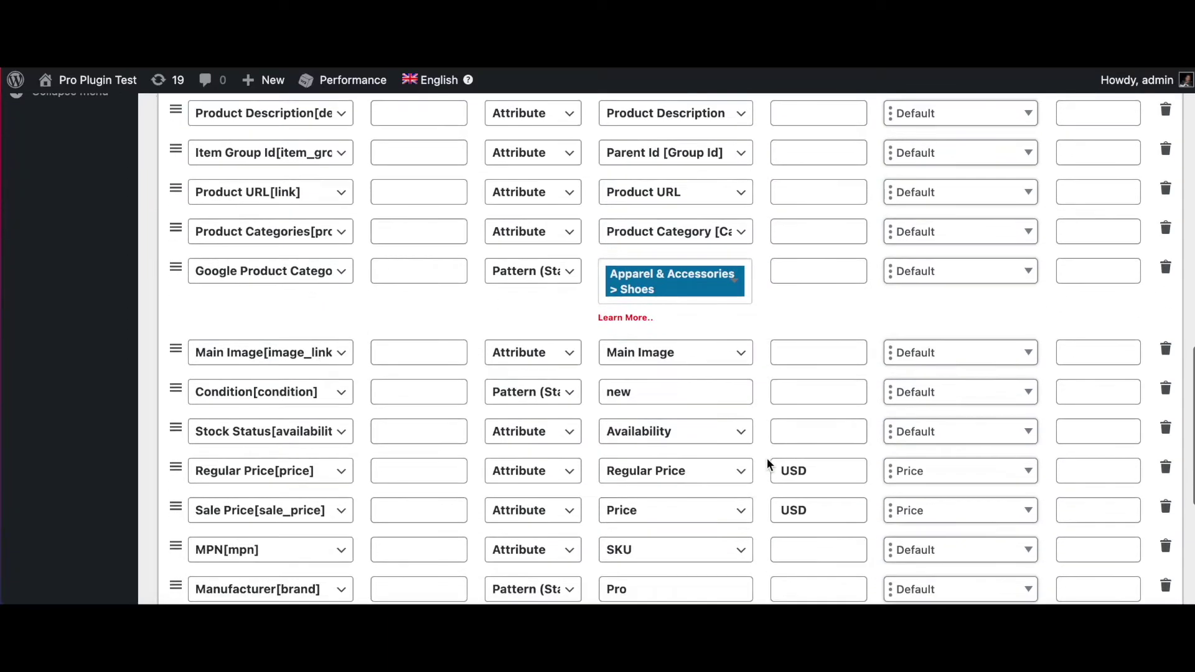
scroll(766, 459, down, 1)
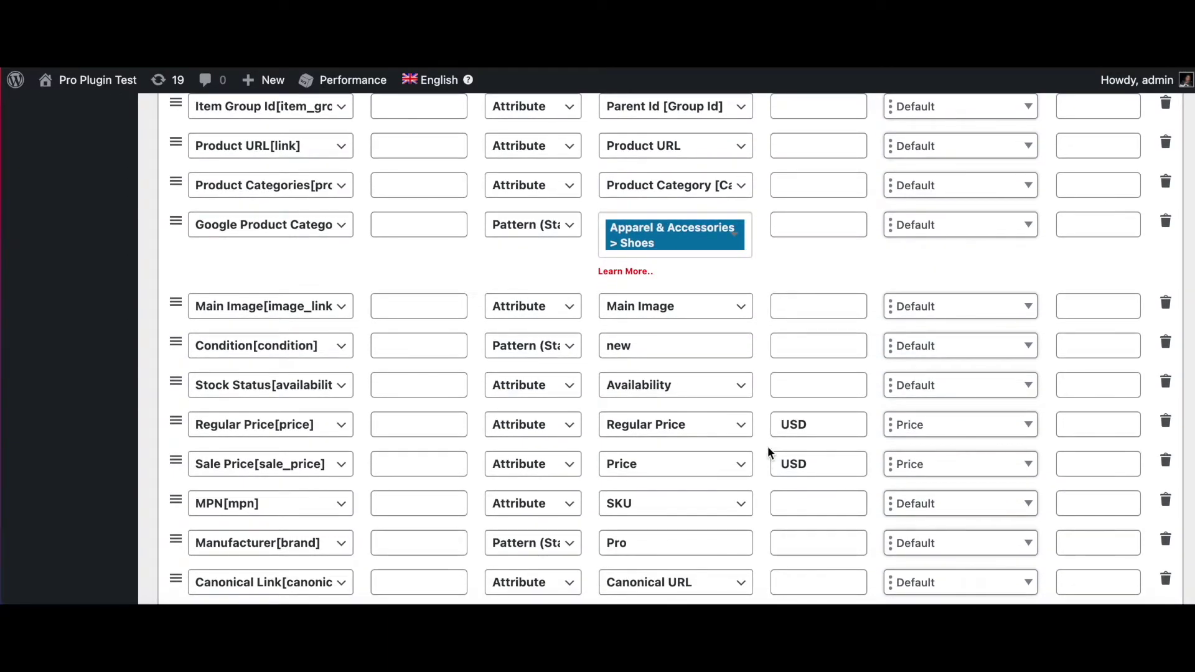
scroll(767, 459, down, 2)
scroll(766, 452, down, 1)
scroll(768, 453, down, 2)
scroll(767, 454, down, 2)
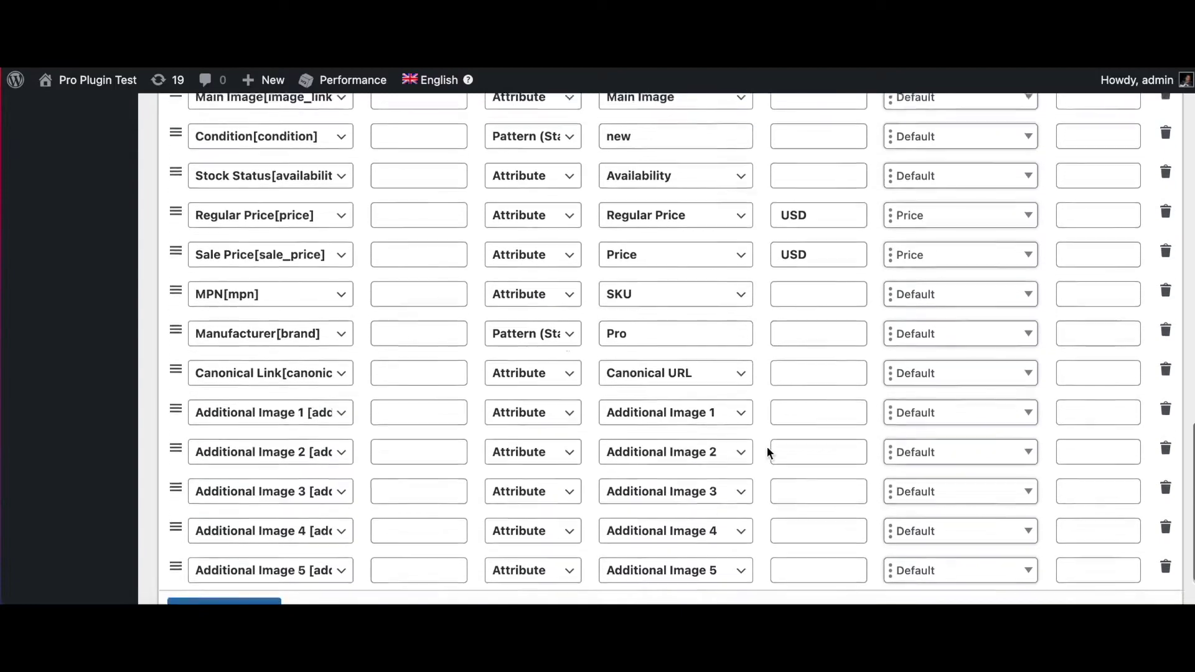
scroll(766, 452, down, 1)
scroll(767, 453, down, 1)
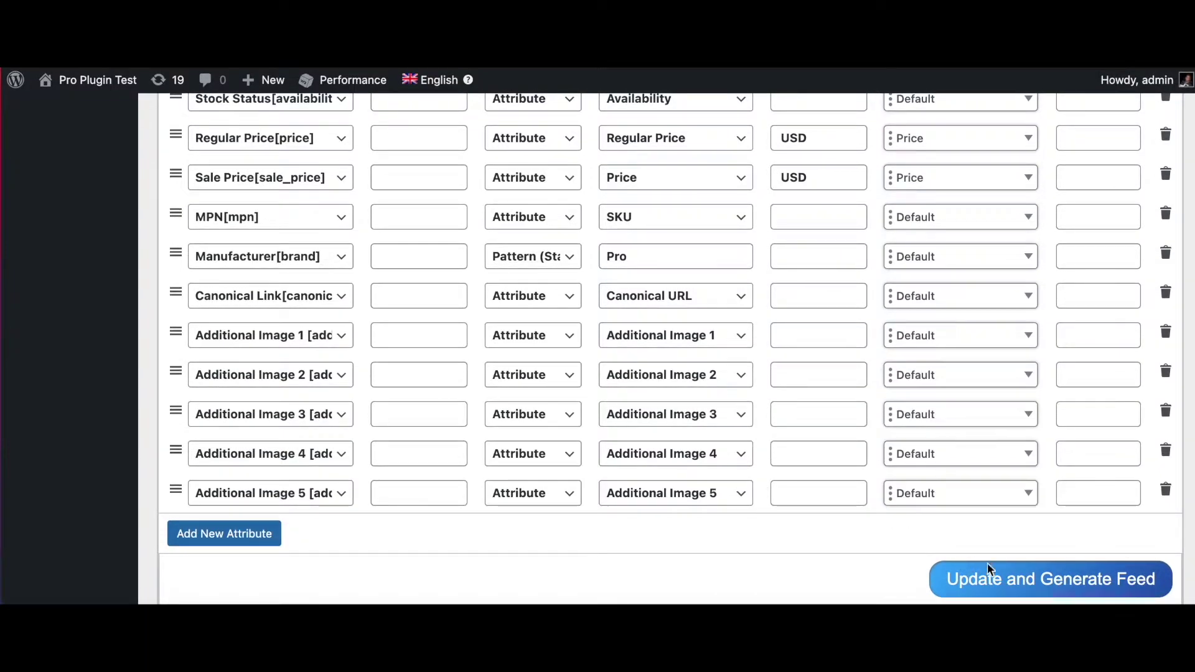
click(1021, 586)
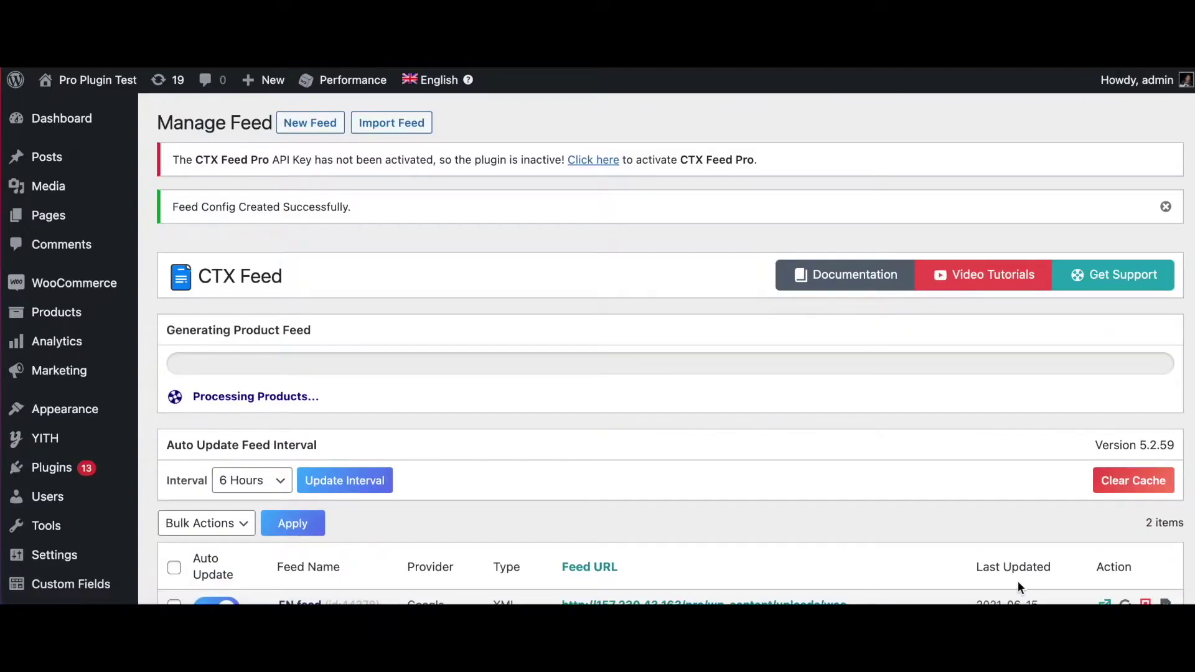
scroll(879, 492, down, 1)
scroll(879, 499, down, 1)
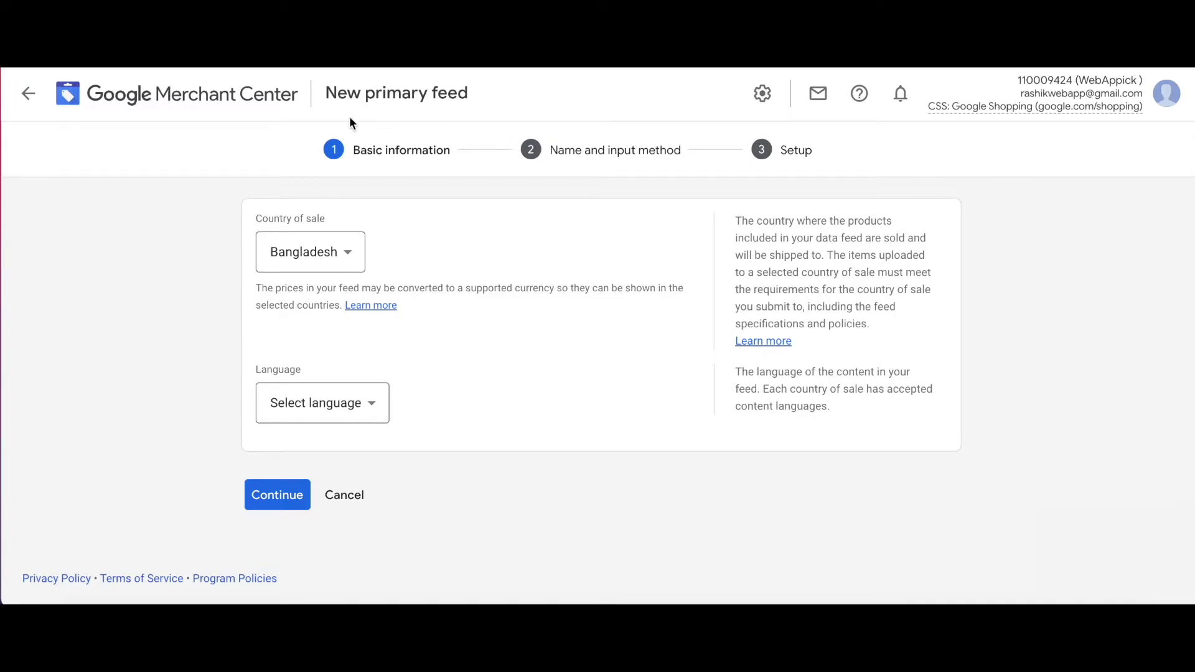
Set the new primary feed to United States and English, then continue
click(349, 251)
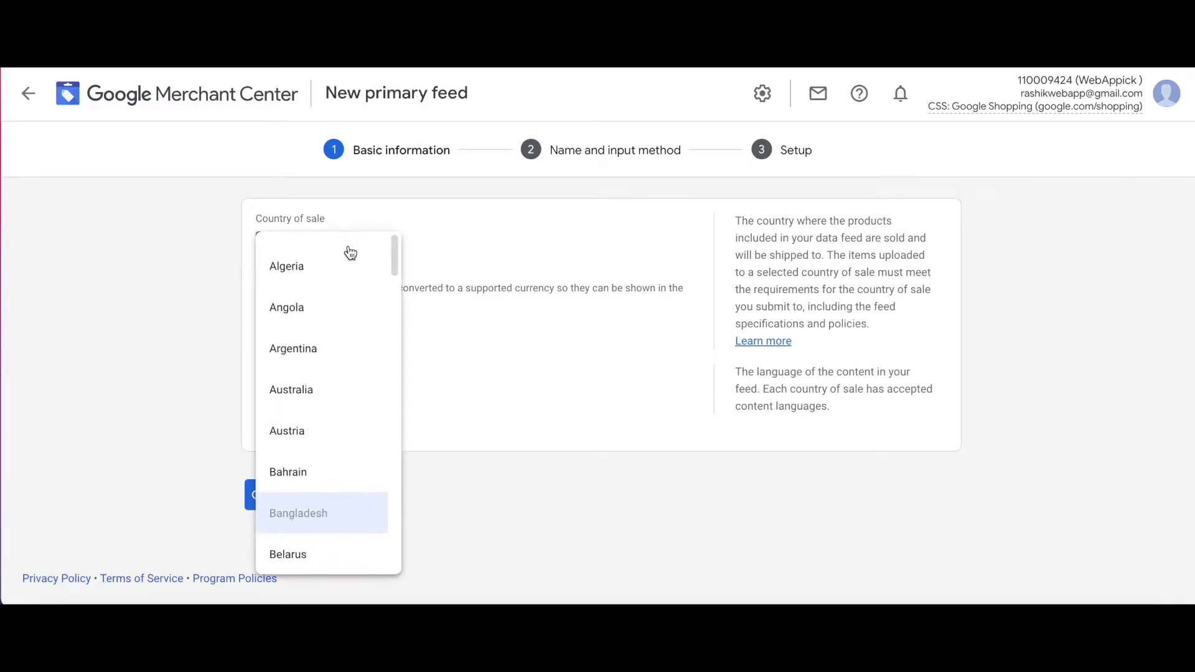
scroll(328, 325, down, 15)
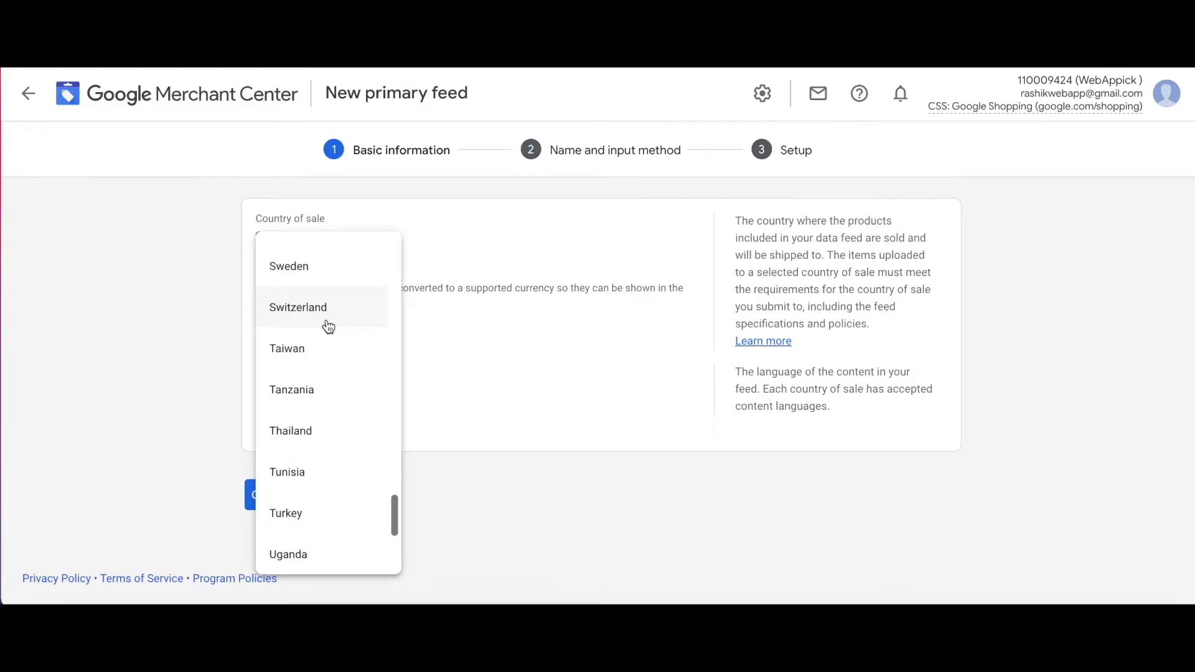
scroll(327, 328, down, 1)
scroll(326, 328, down, 2)
scroll(323, 356, down, 1)
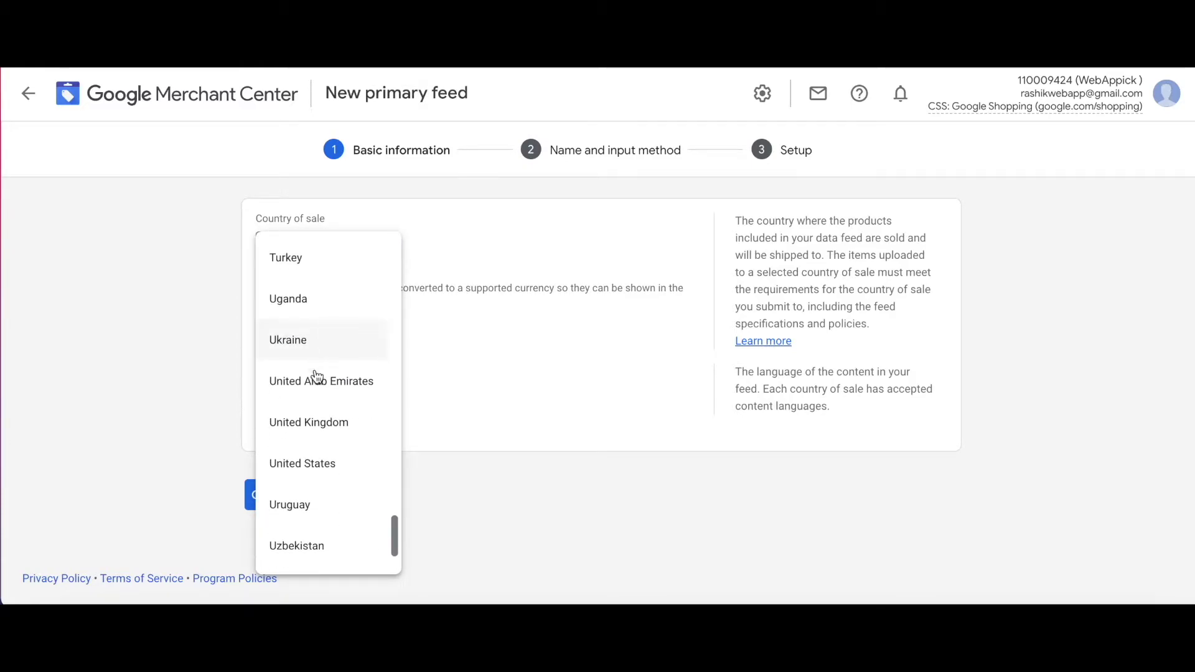
click(308, 465)
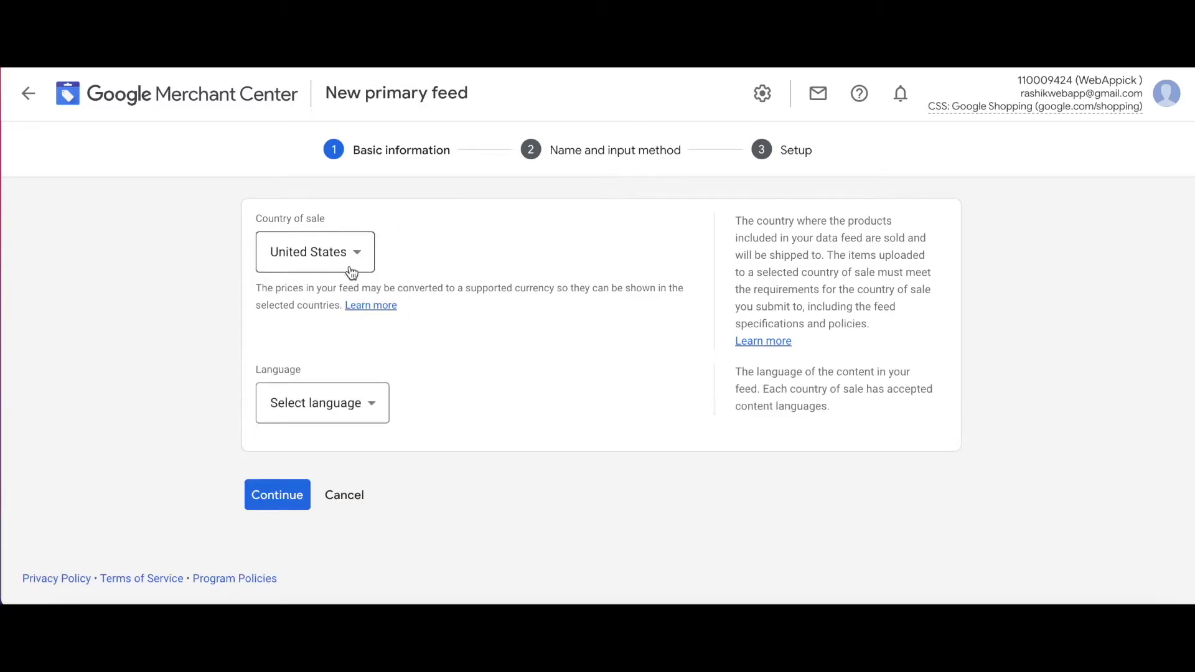
click(379, 409)
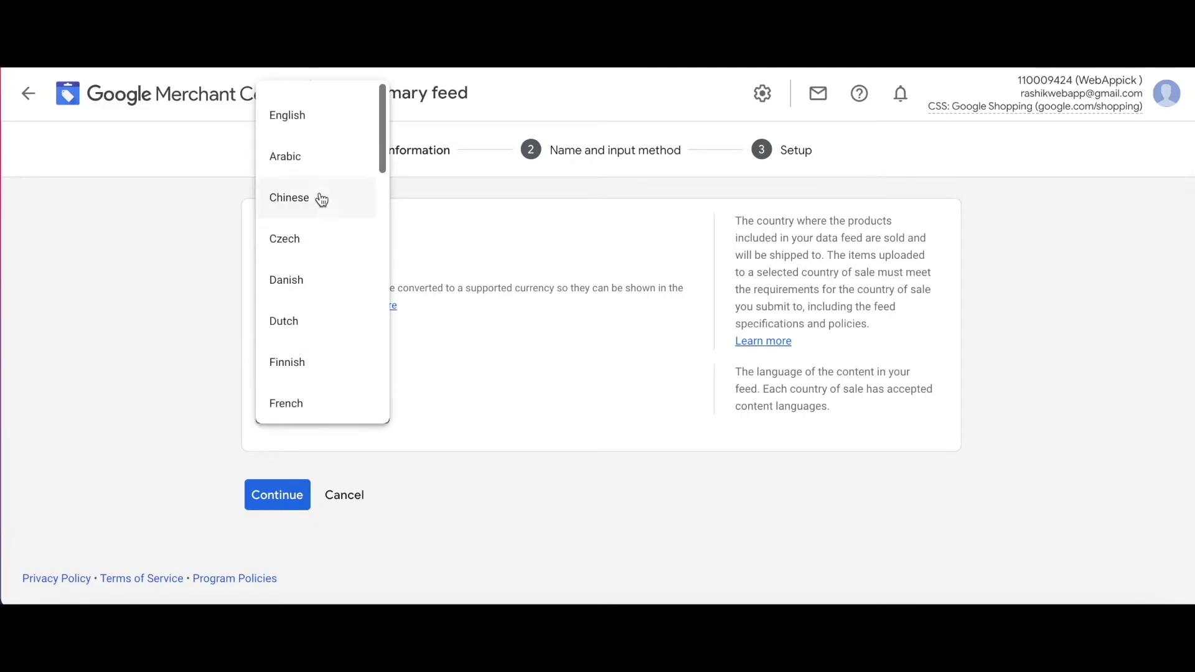
click(308, 121)
scroll(466, 481, down, 2)
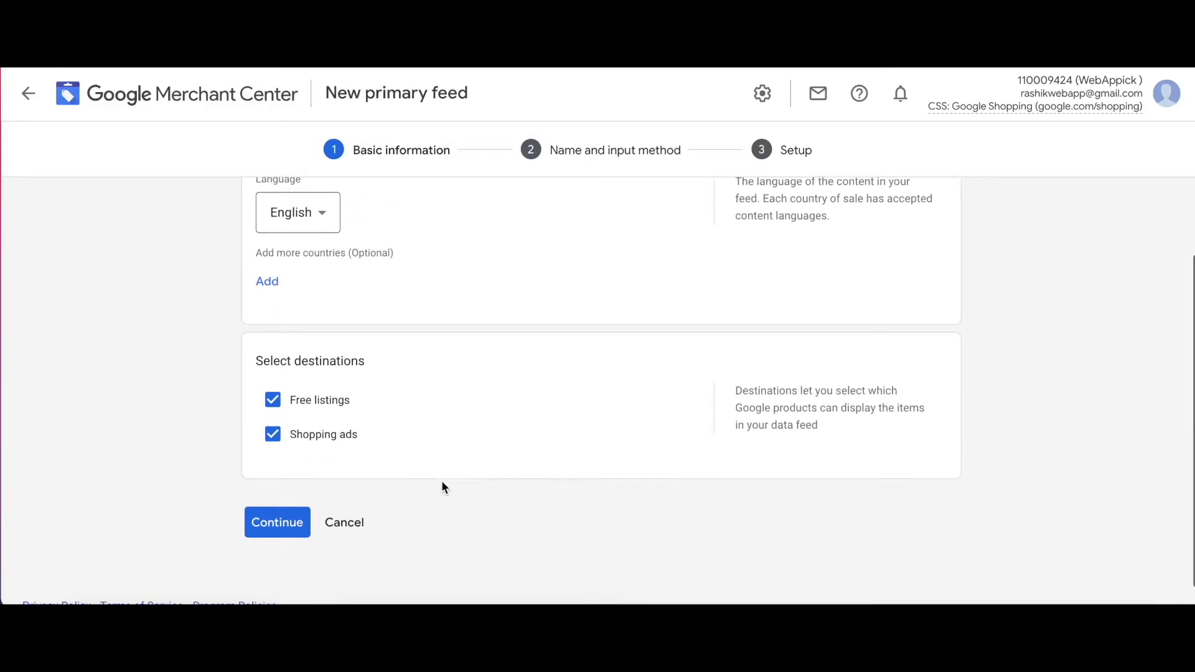
click(276, 526)
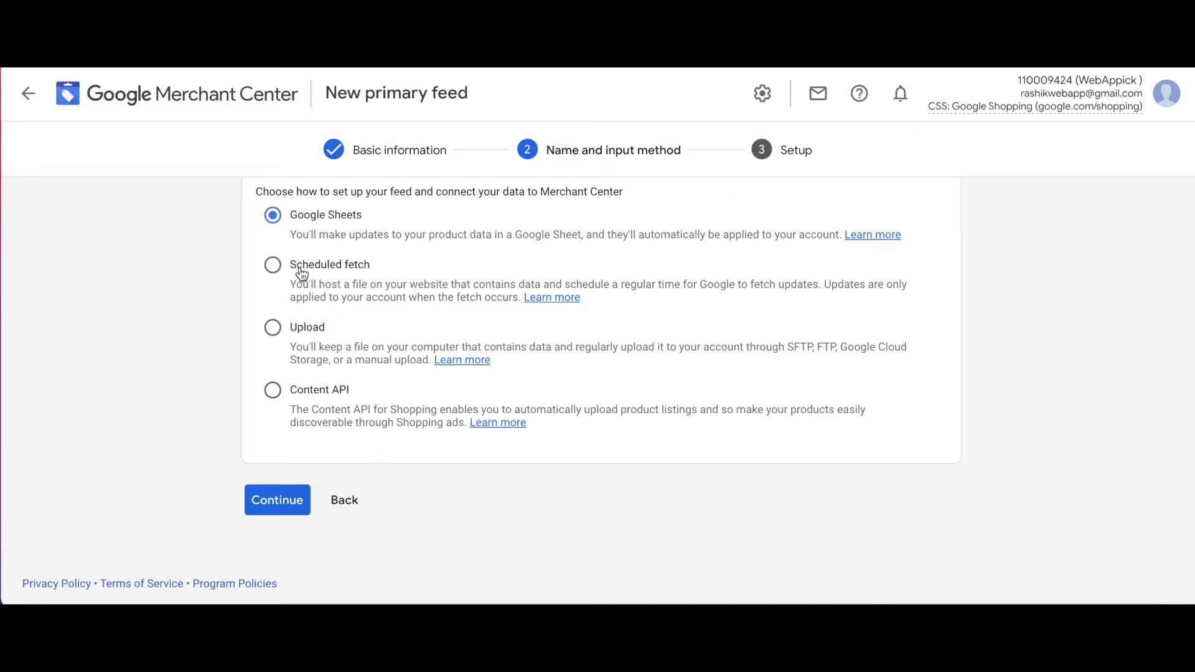
Choose Scheduled fetch as the input method and begin naming the primary feed
click(294, 270)
click(289, 505)
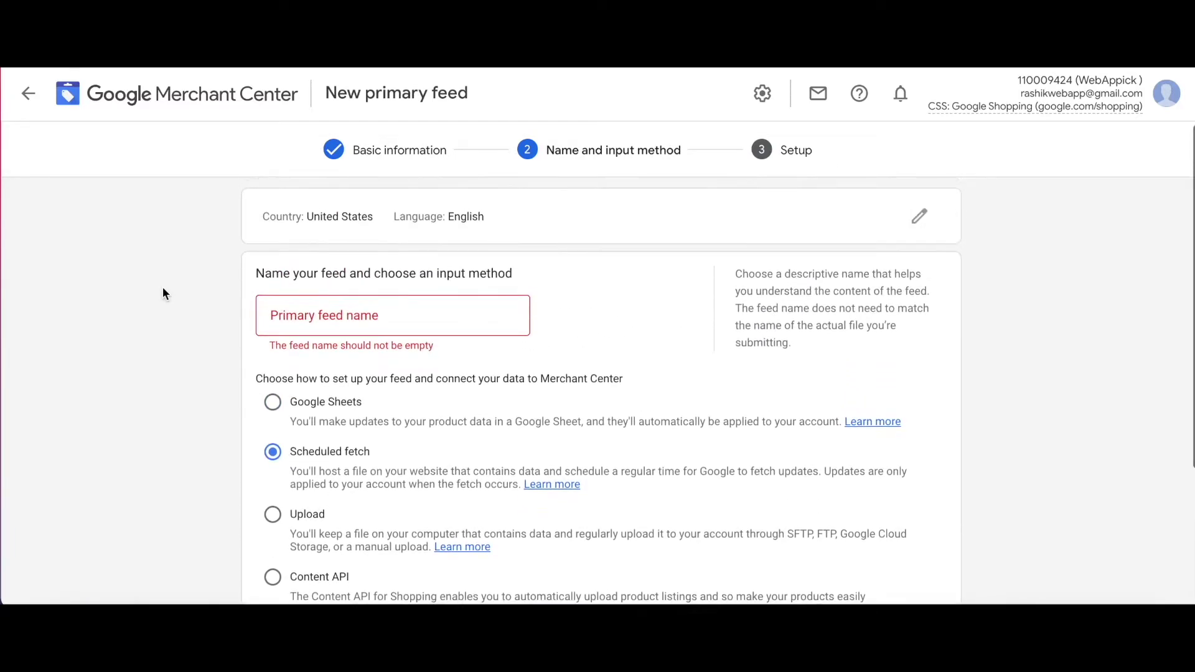
click(304, 313)
text(E)
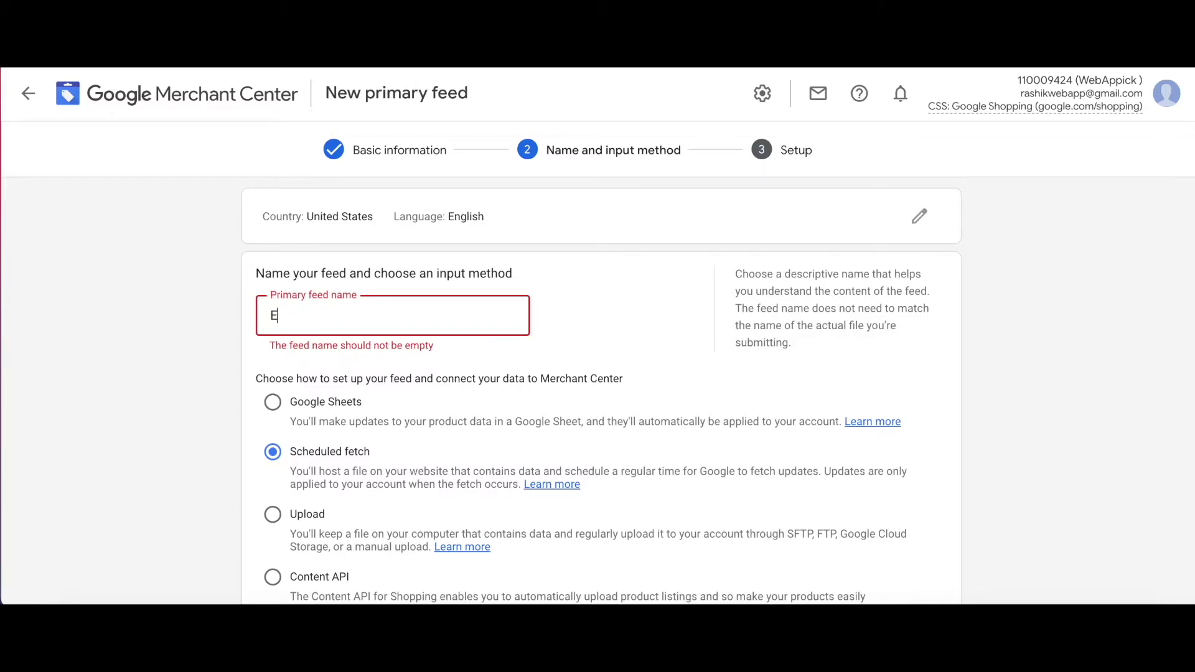
text(N feed)
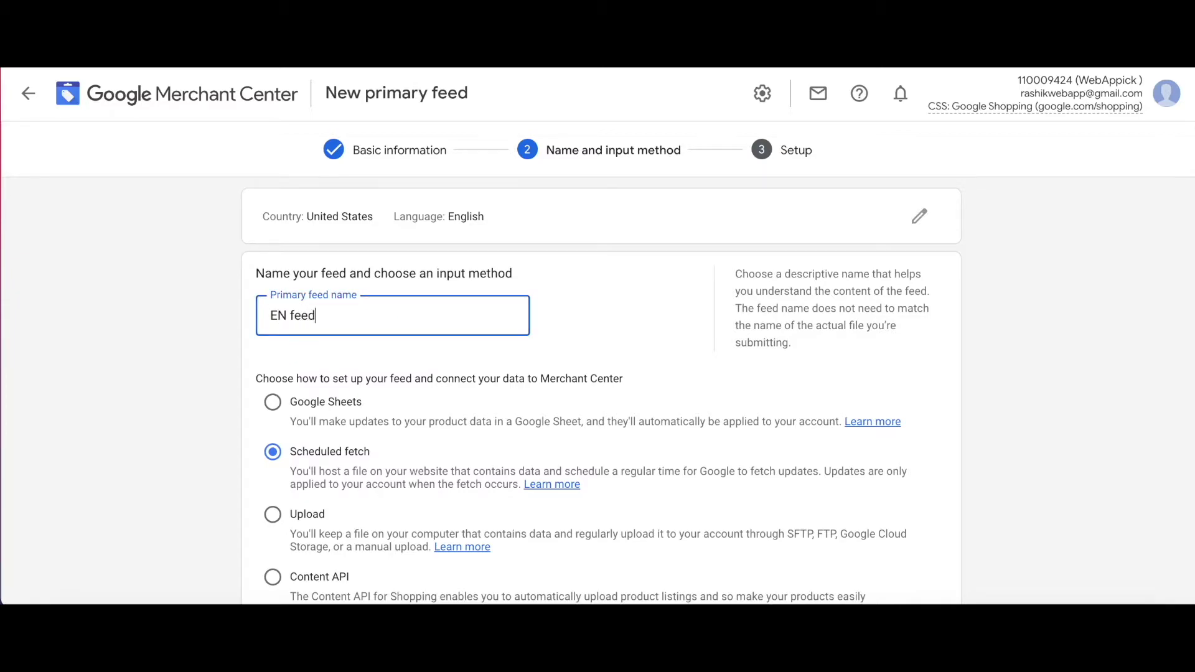
scroll(408, 367, down, 3)
Create the feed with file name 'EN feed' and the pasted en-feed.xml URL
click(286, 495)
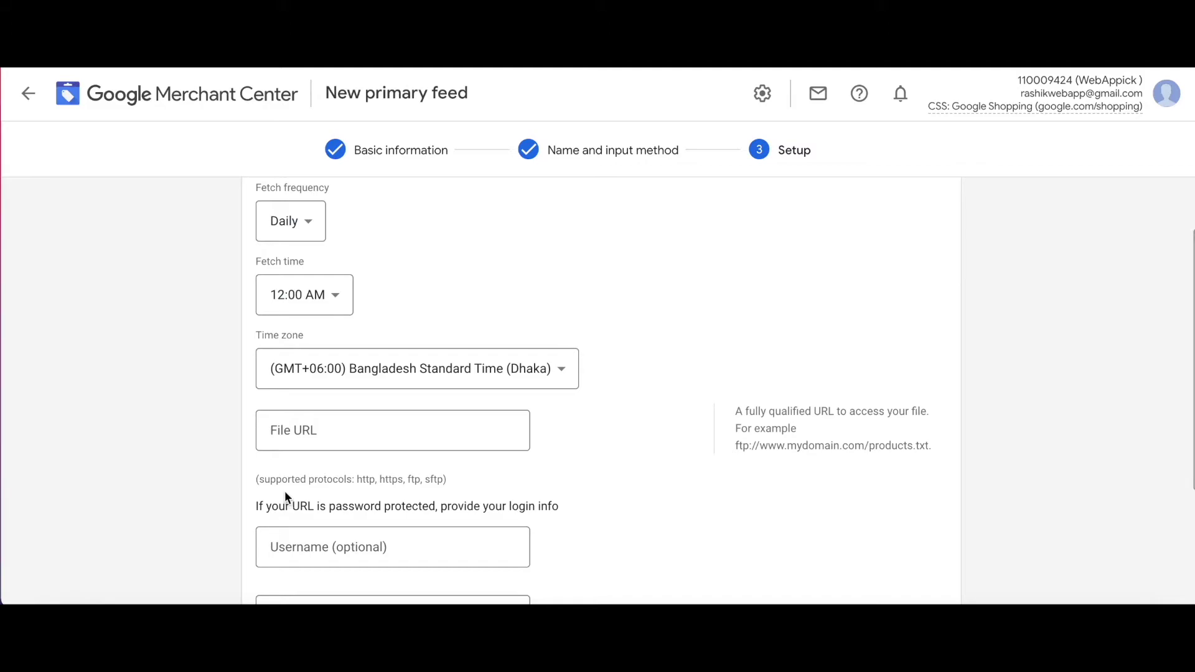
scroll(458, 267, up, 2)
click(408, 269)
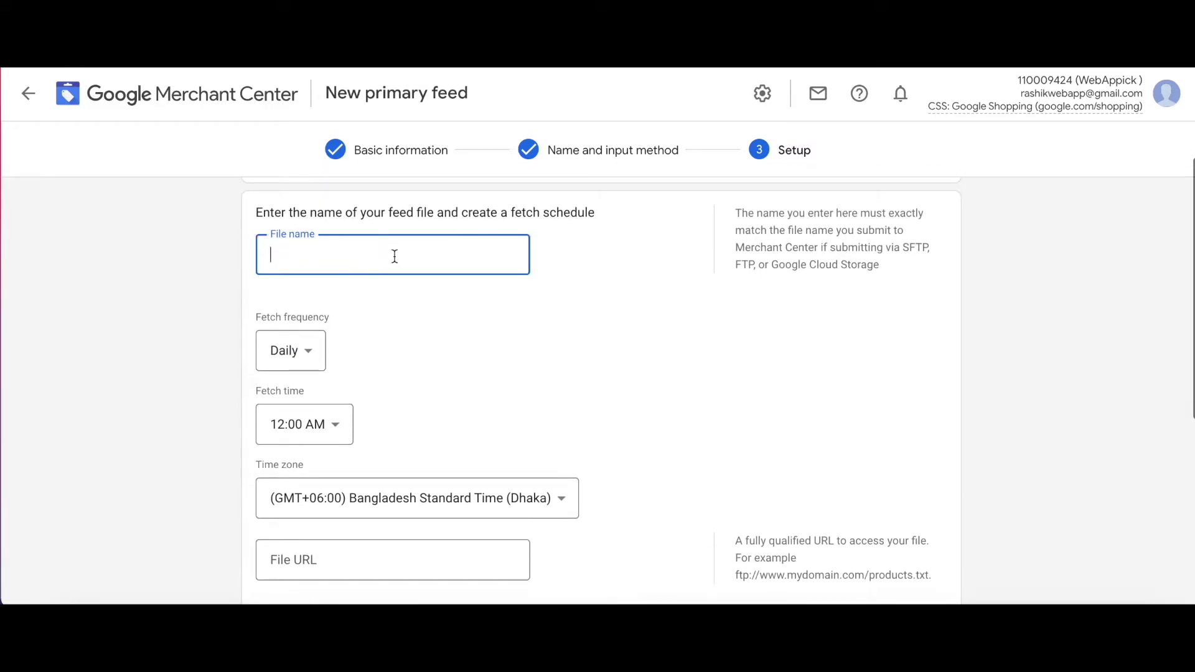
text(EN f)
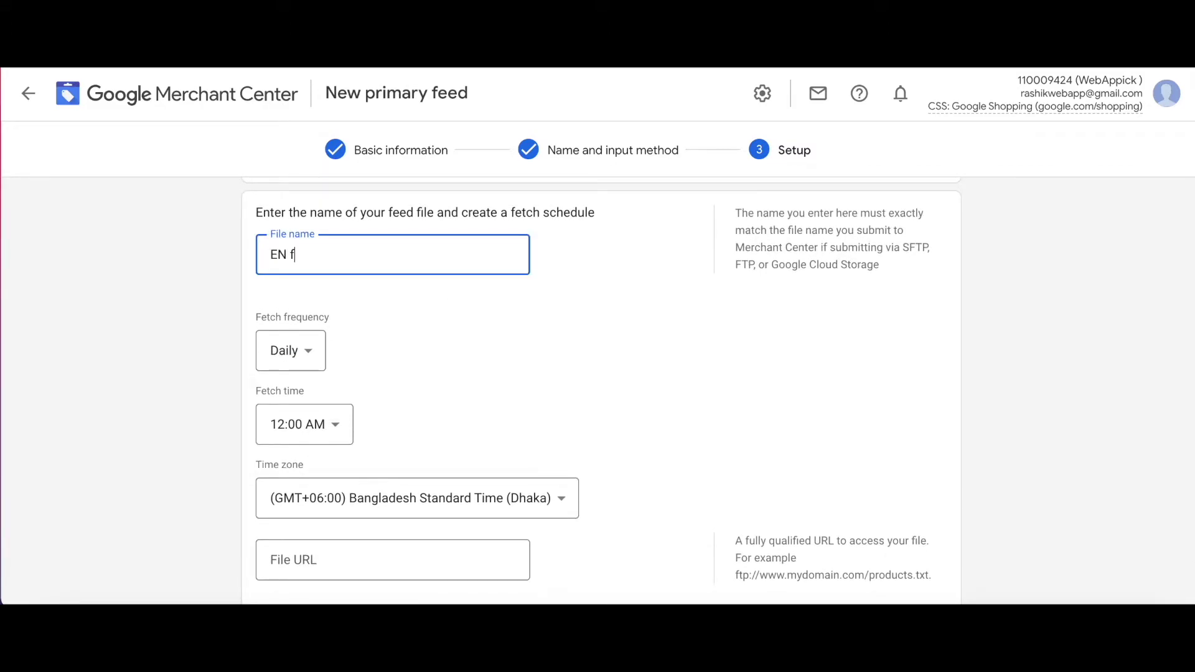
text(eed)
scroll(595, 353, down, 1)
scroll(595, 354, down, 1)
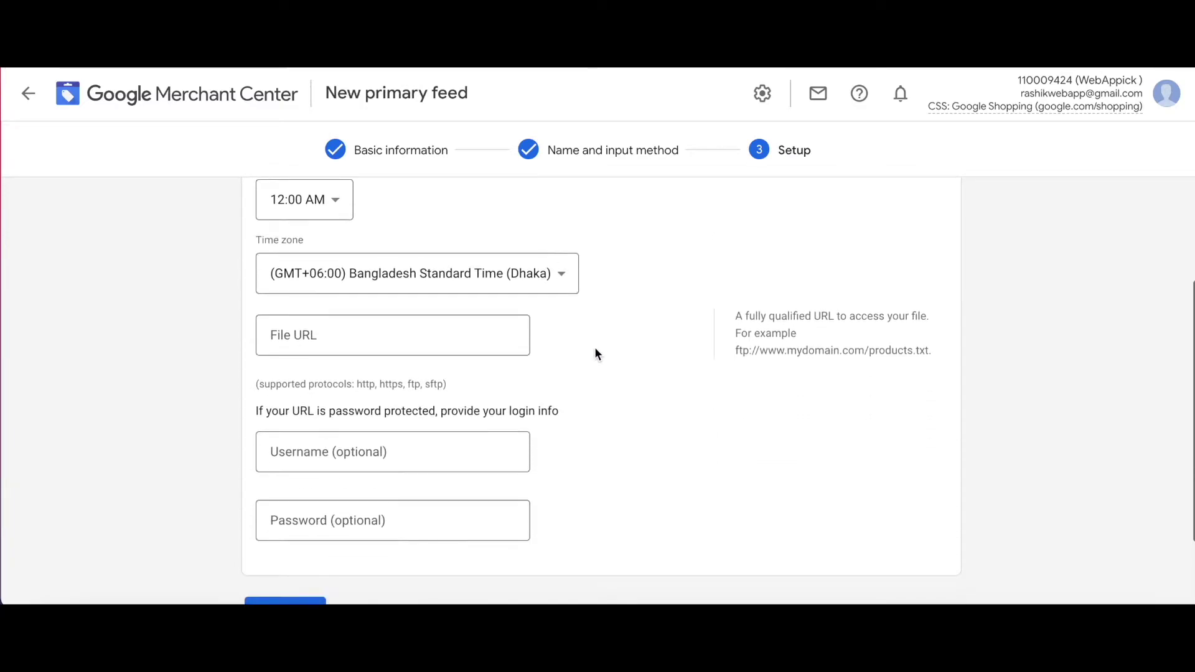
click(324, 343)
key(ctrl+v)
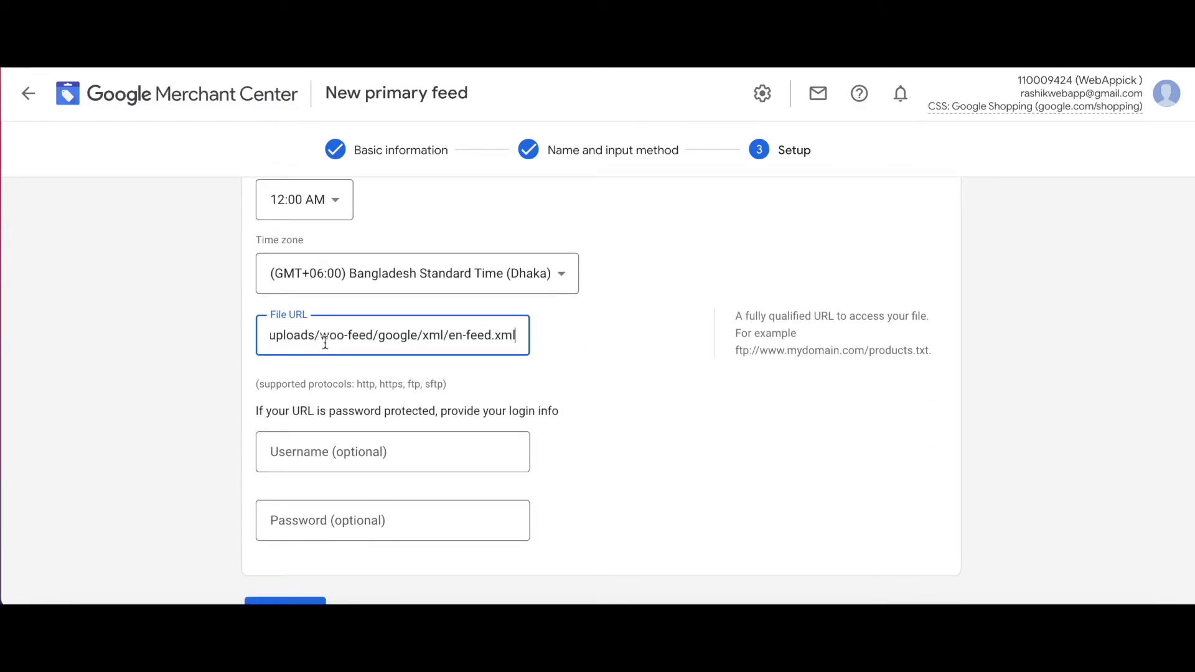
scroll(668, 379, down, 1)
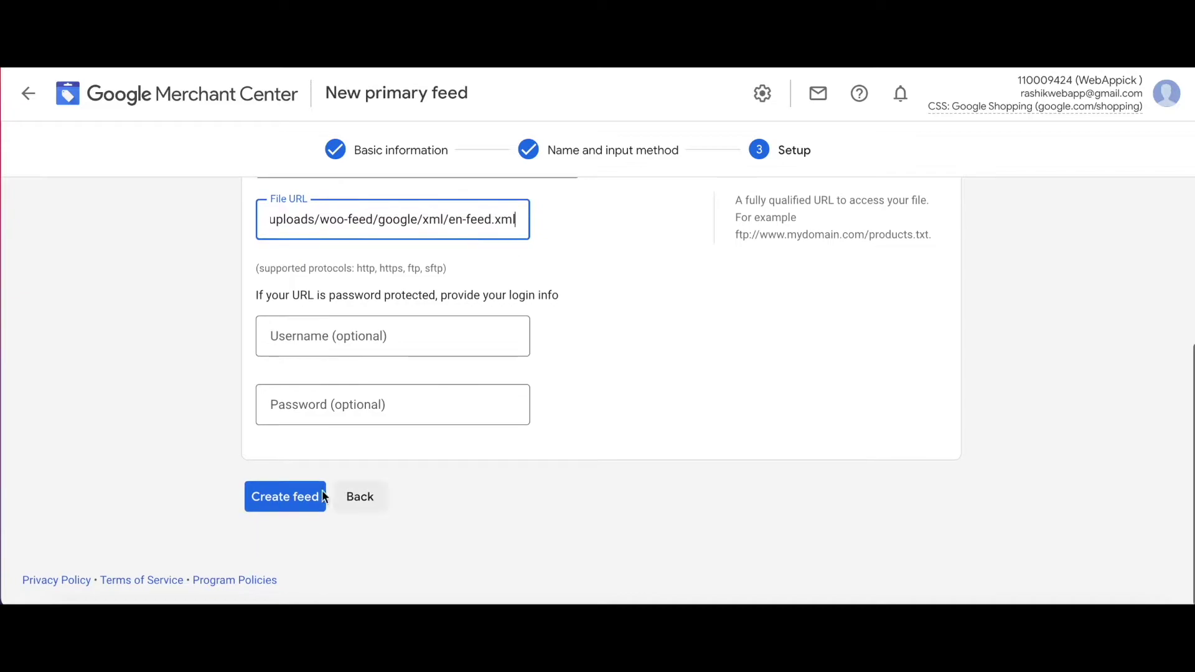
click(291, 499)
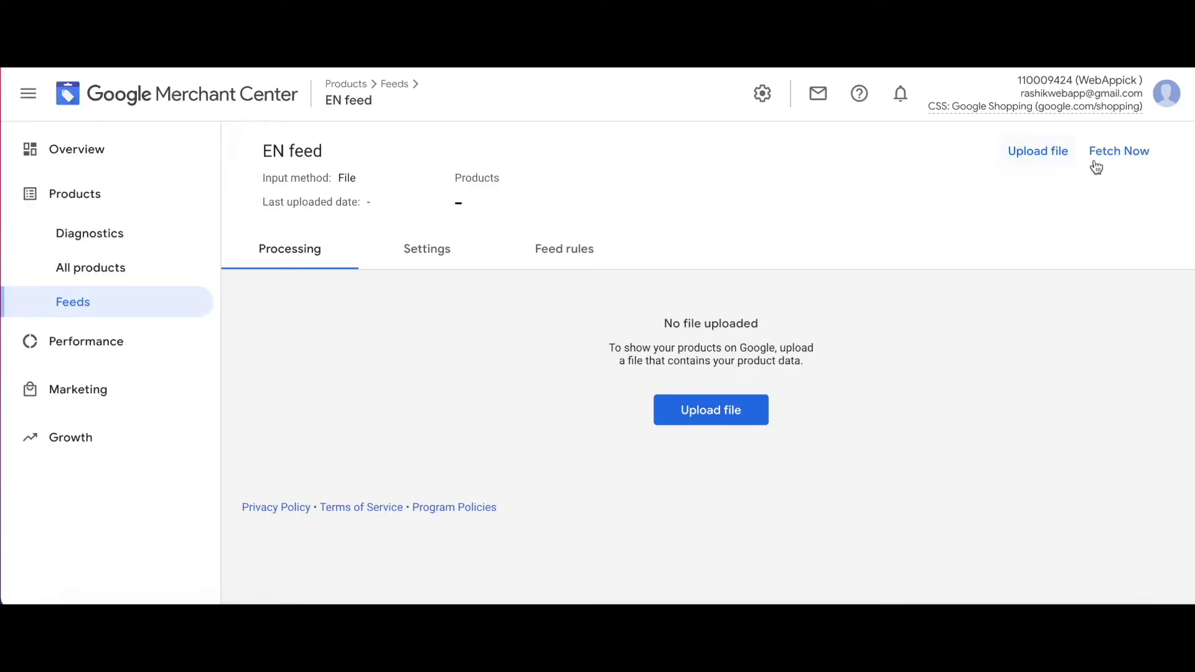
Fetch the EN feed now to load Heels and Winter Long Sleeve Hoodie
click(1137, 155)
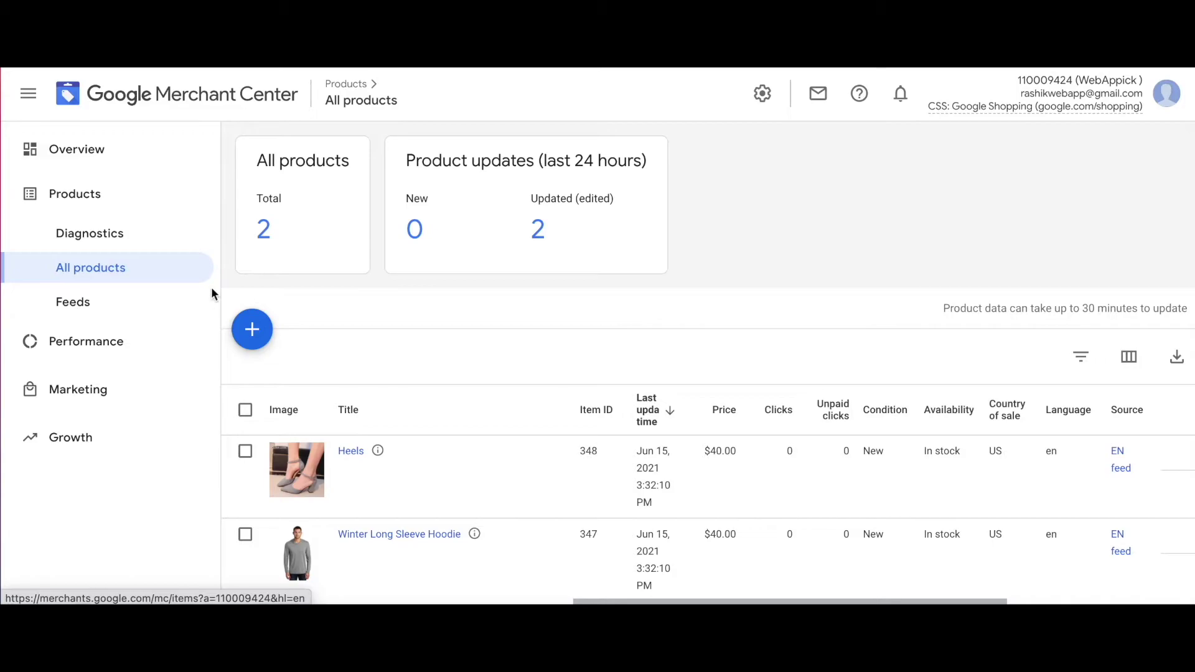
scroll(383, 316, down, 1)
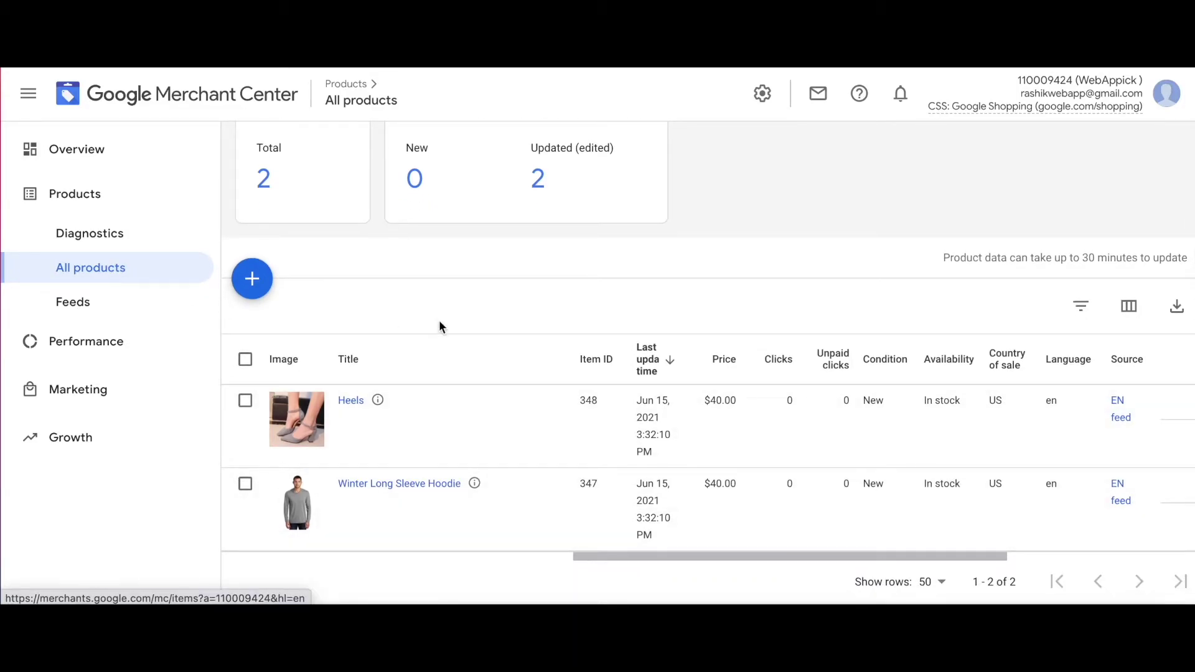
scroll(439, 326, up, 1)
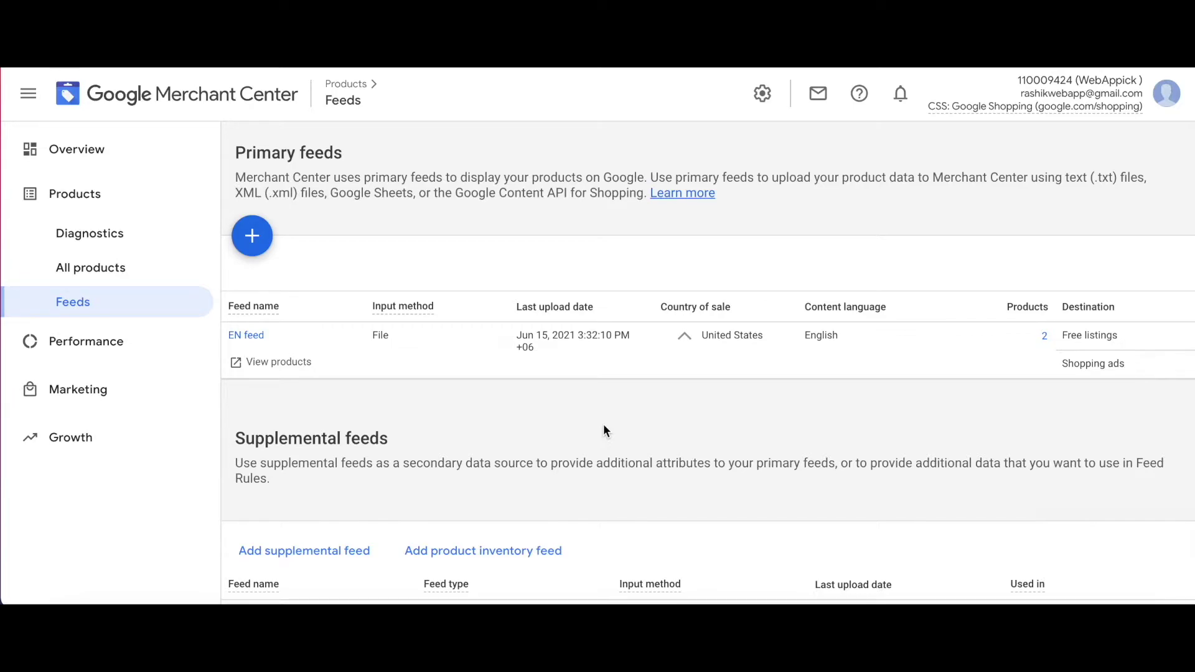
Choose 'Add country of sale and language (advanced)' from the EN feed's Settings tab
click(252, 338)
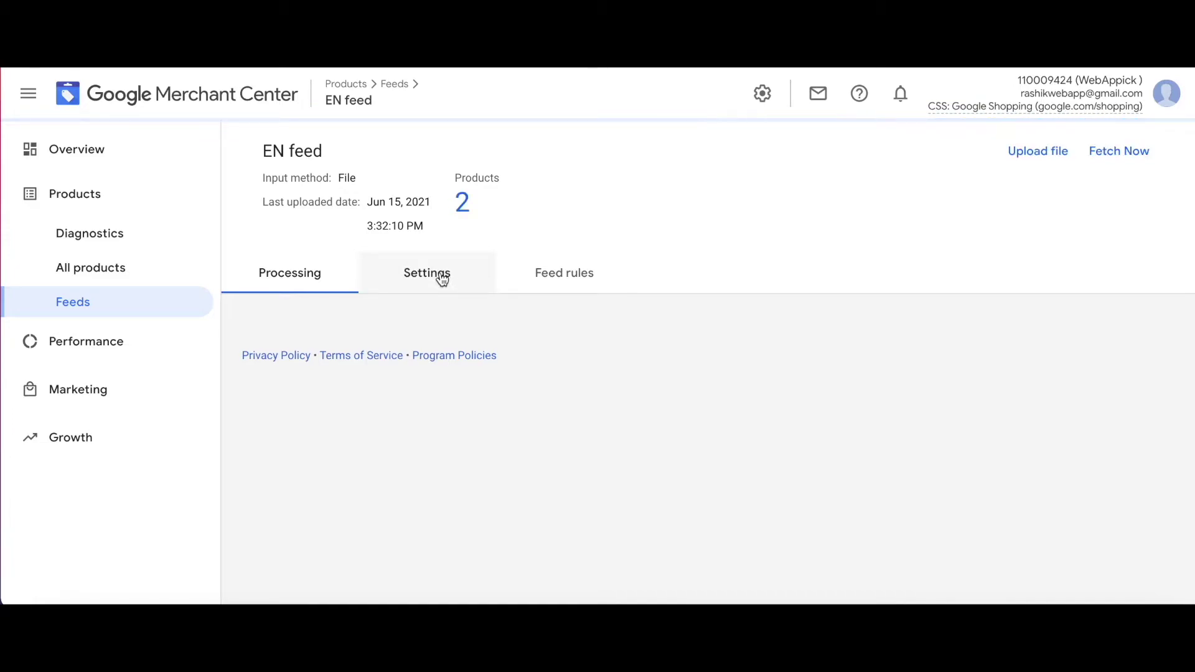
click(441, 278)
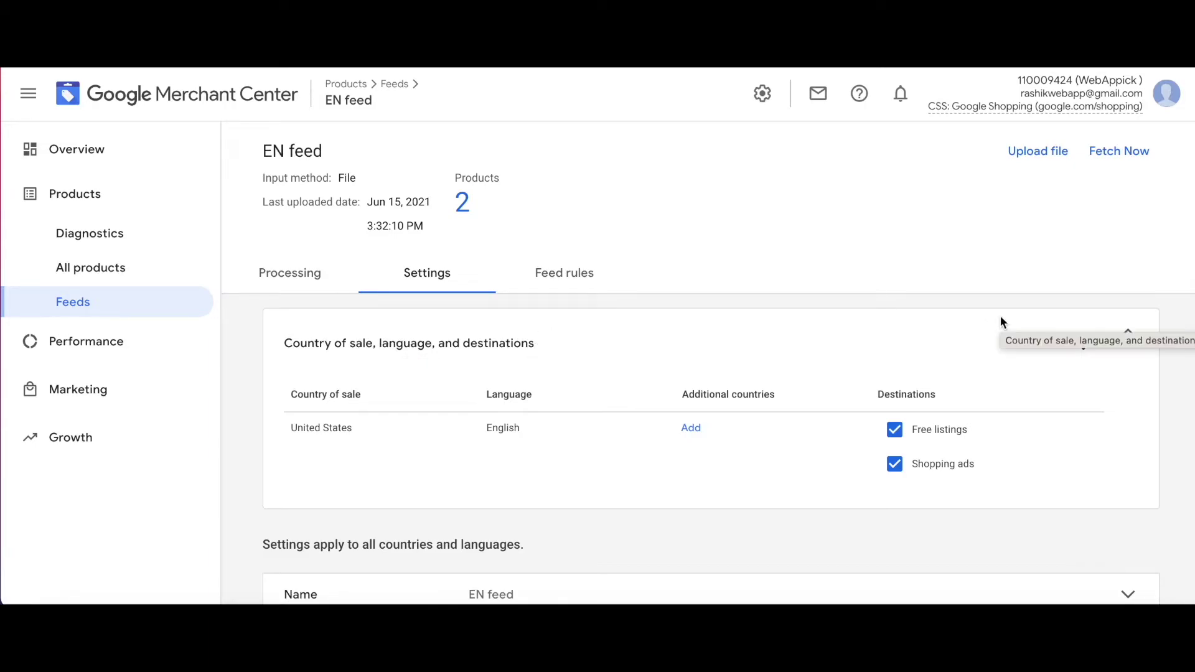
click(1087, 353)
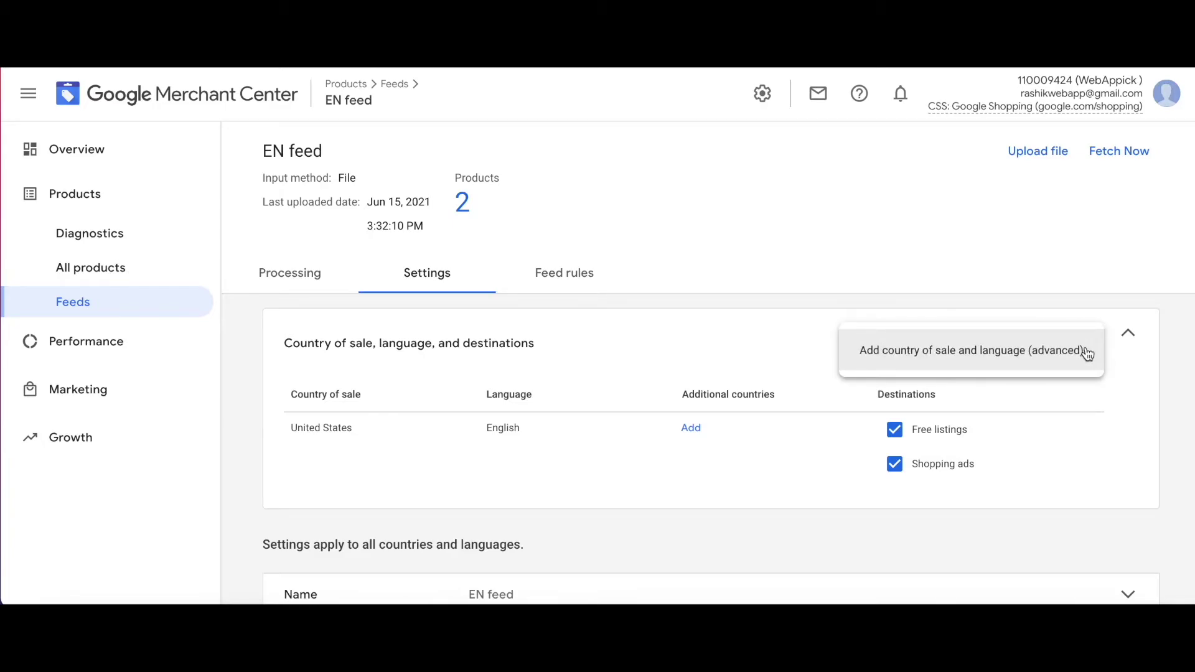
click(899, 360)
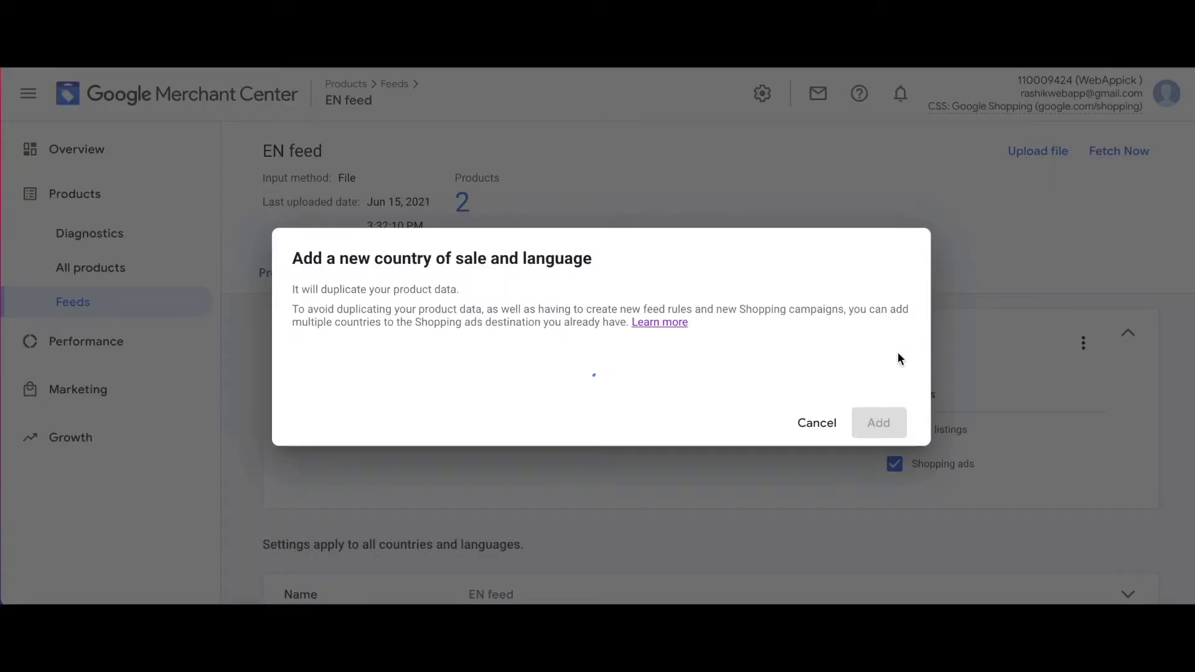
Add France with French as a country of sale on the EN feed
click(361, 253)
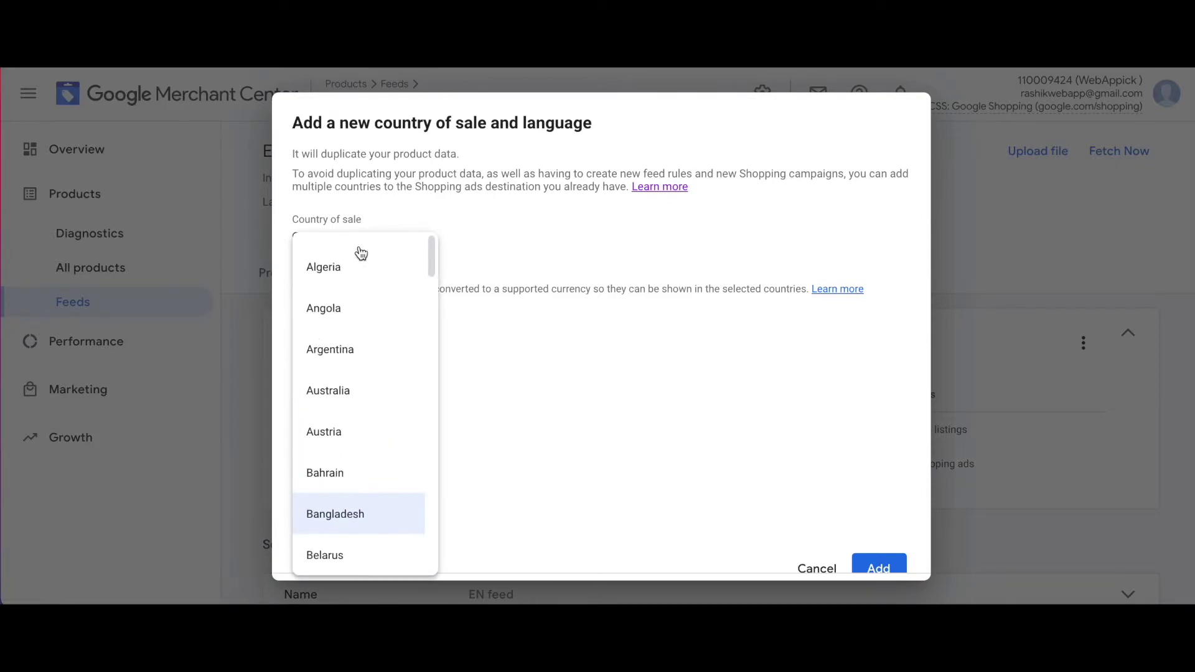
scroll(361, 363, down, 5)
scroll(350, 420, down, 1)
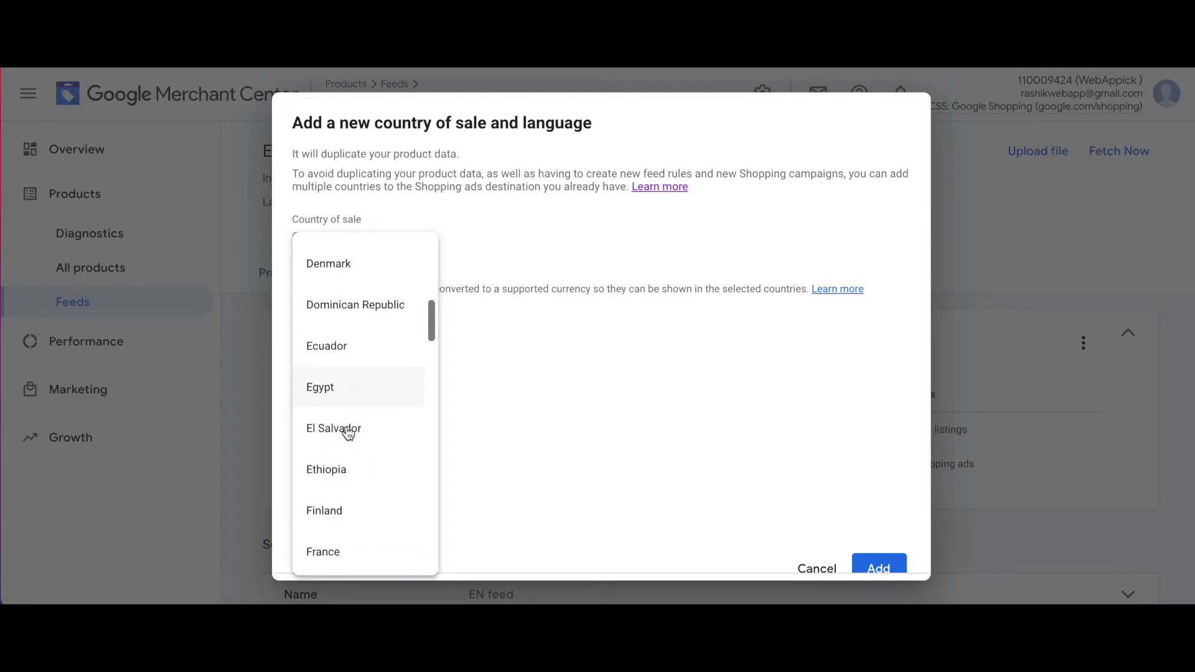
scroll(312, 432, down, 2)
click(341, 473)
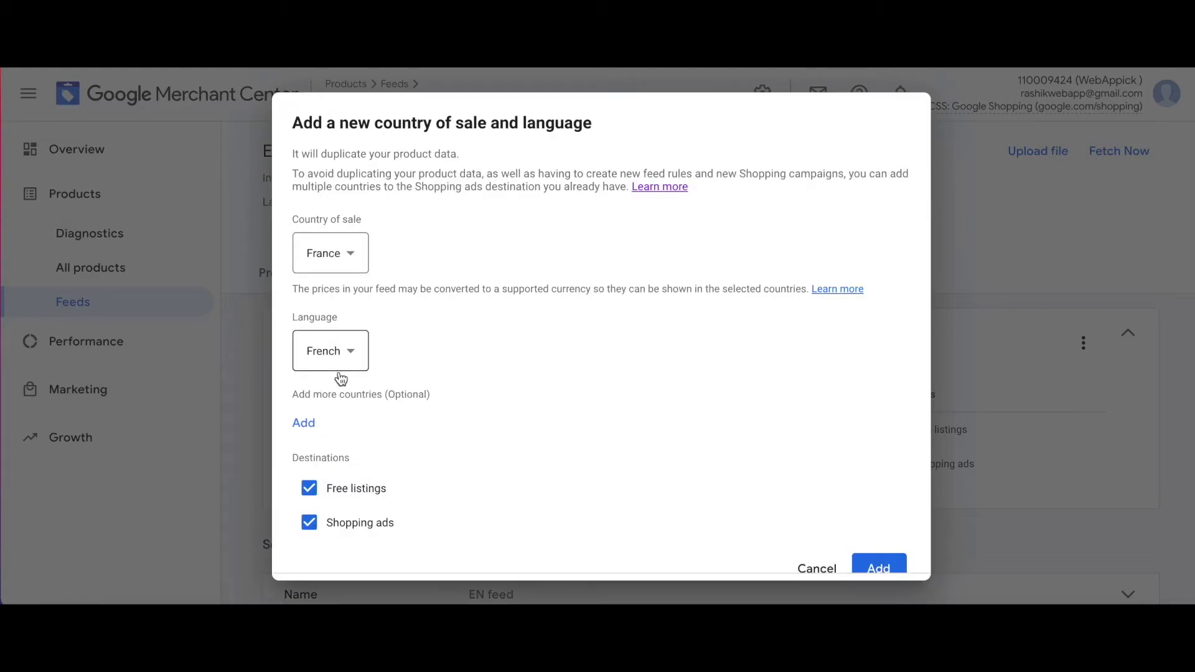
scroll(647, 421, down, 1)
click(879, 560)
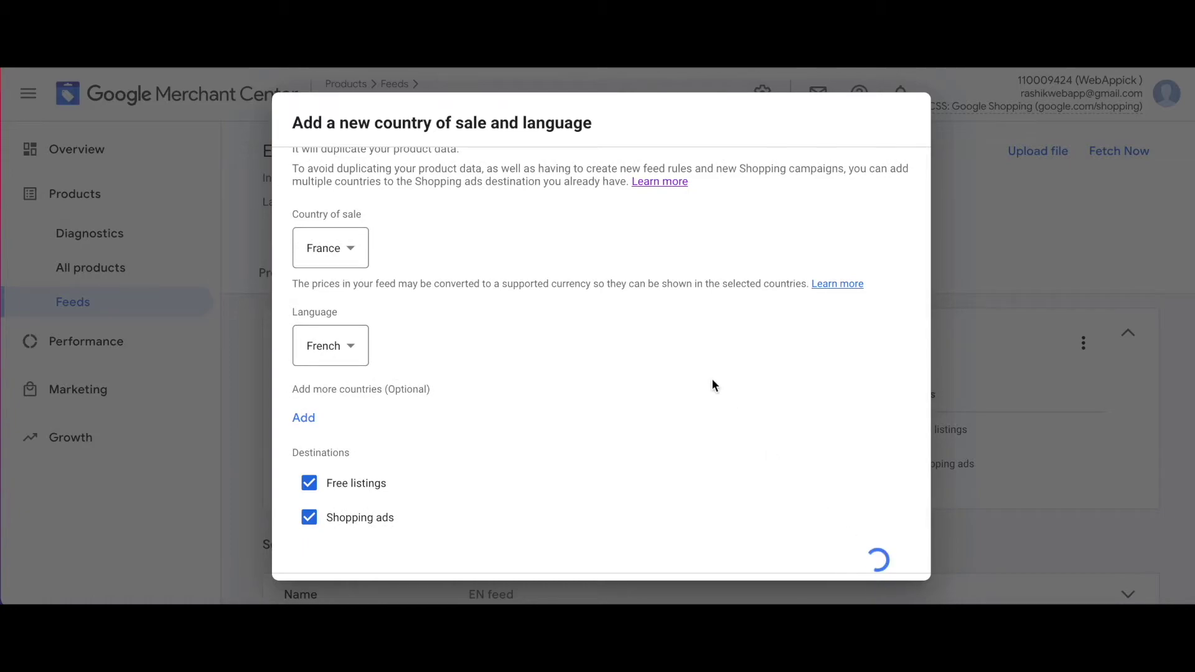
scroll(711, 383, down, 1)
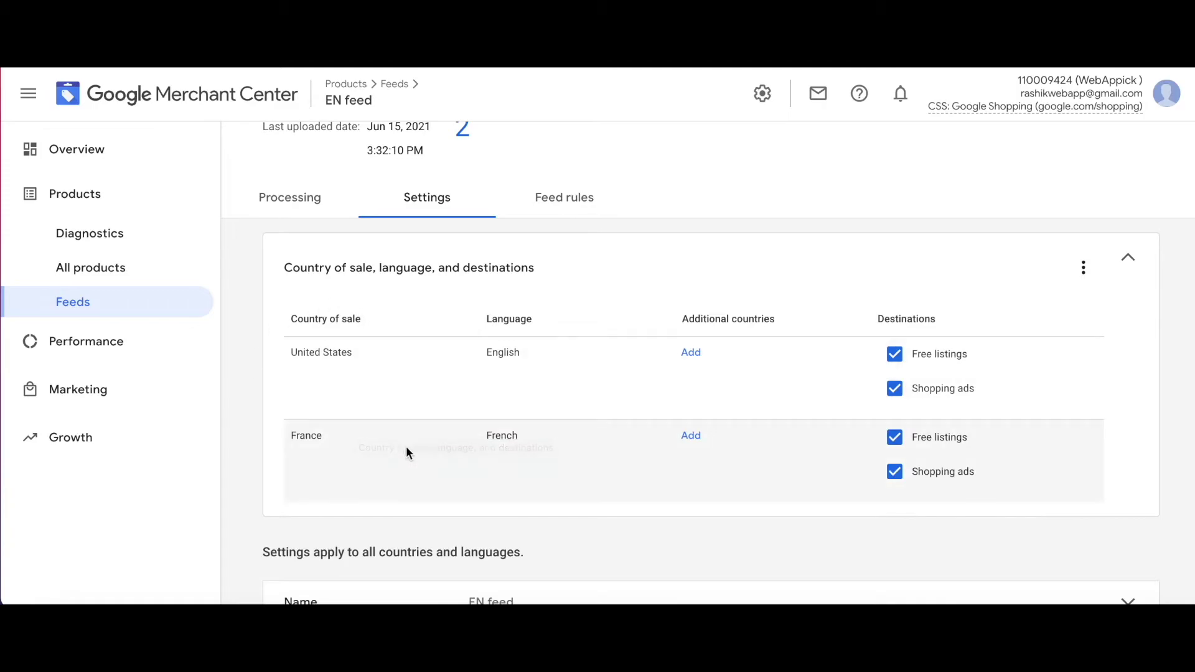
scroll(380, 492, down, 1)
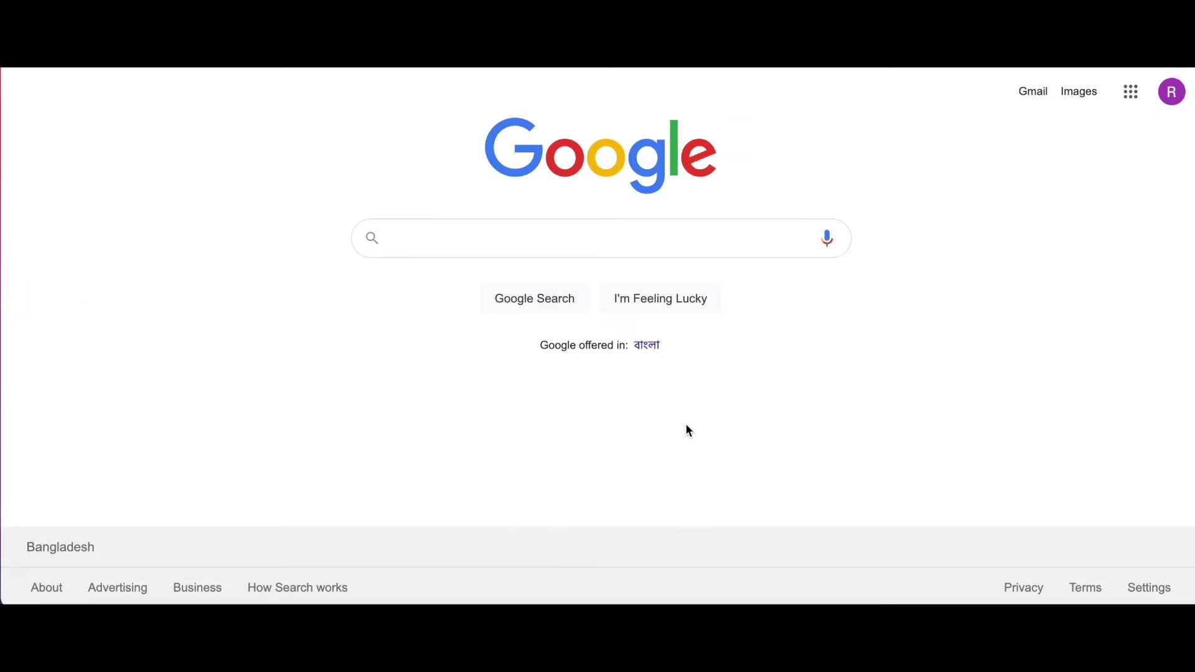
Search 'google merchant center multiple countries of sale' and open the help article
click(496, 240)
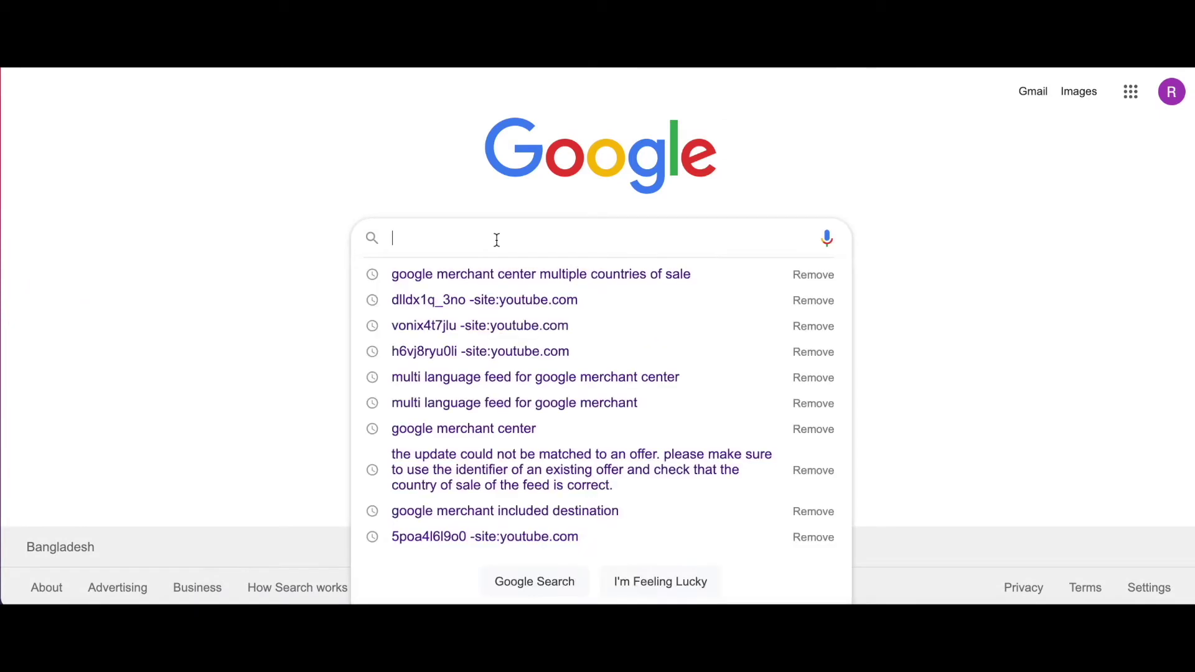
key(Down)
key(Return)
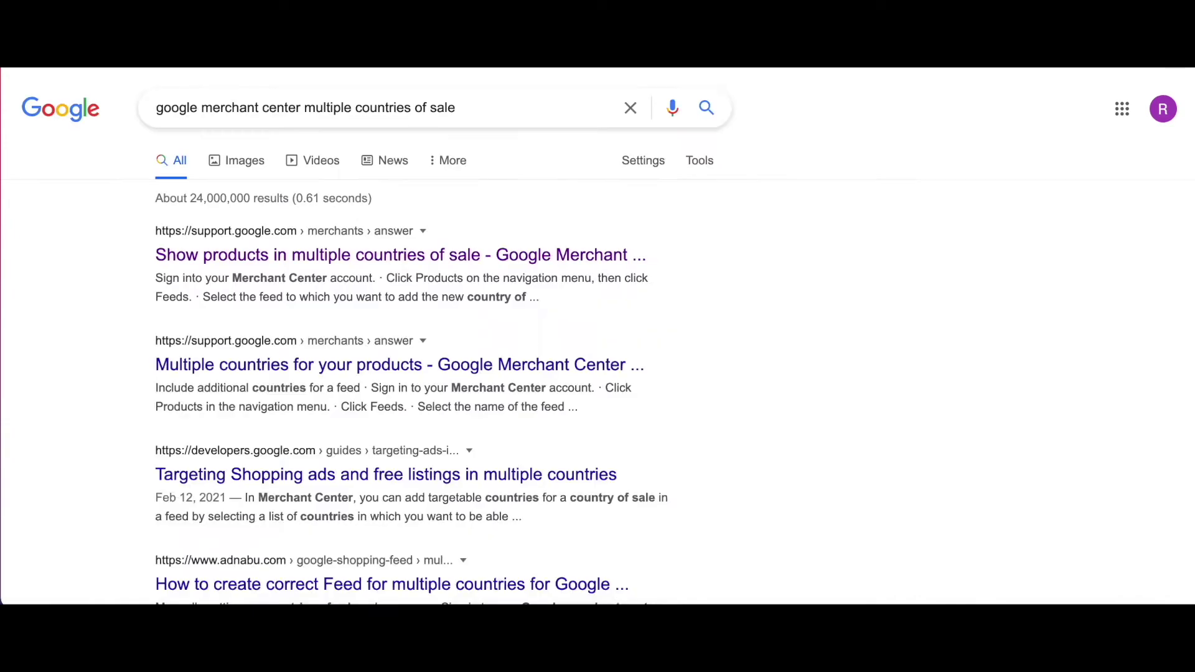
click(346, 255)
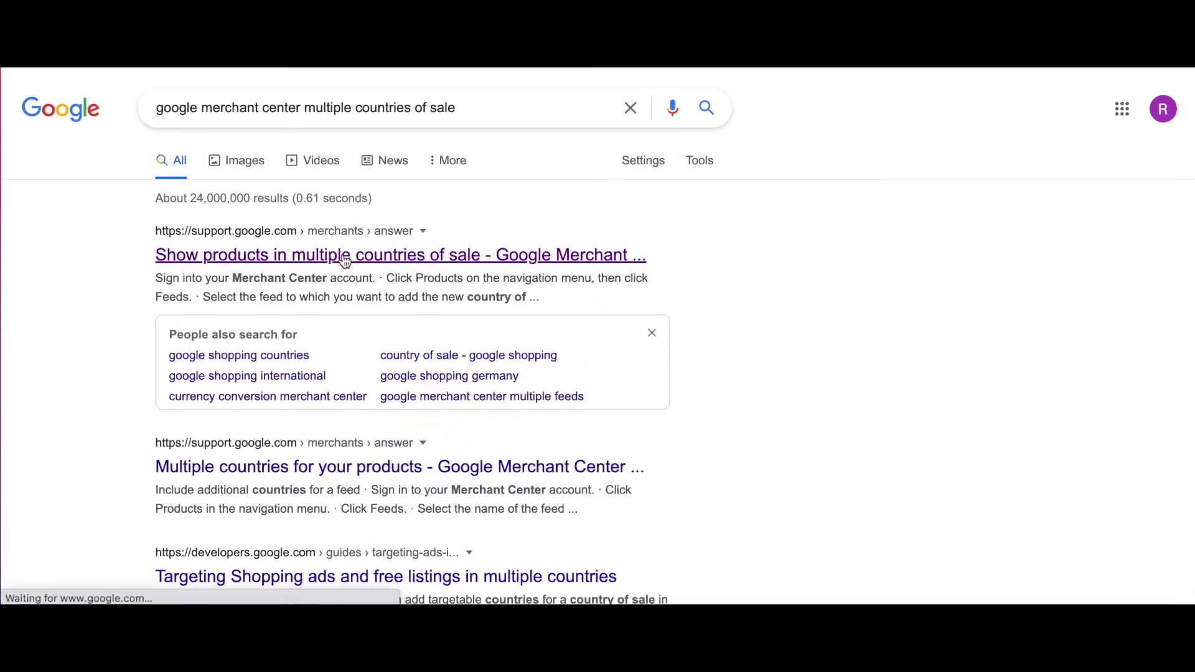
scroll(785, 433, down, 3)
scroll(785, 434, down, 5)
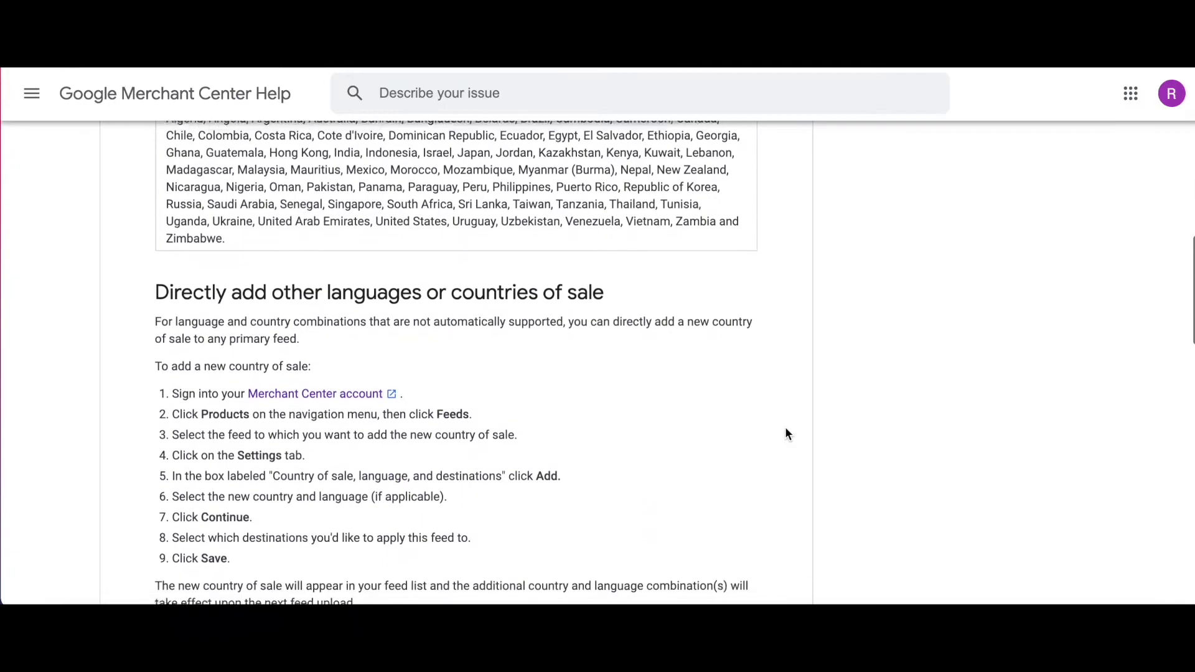
scroll(786, 433, down, 3)
scroll(785, 433, down, 3)
scroll(785, 433, down, 2)
scroll(785, 435, down, 1)
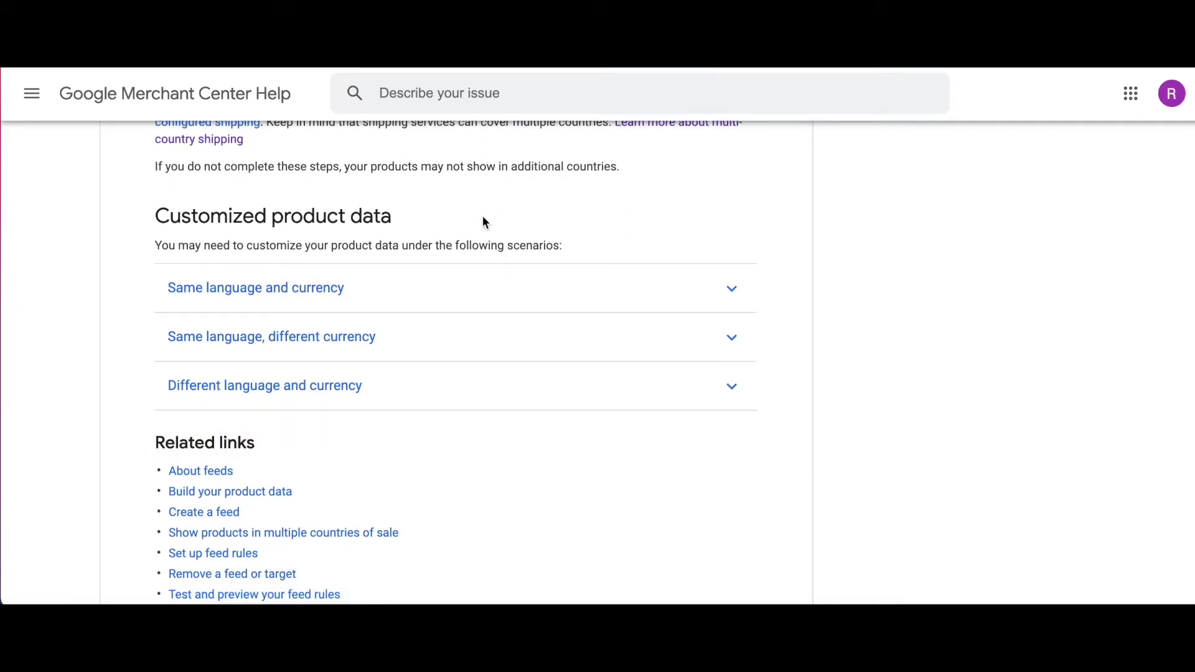
Expand the 'Same language and currency', 'Same language, different currency' and 'Different language and currency' scenarios
click(192, 291)
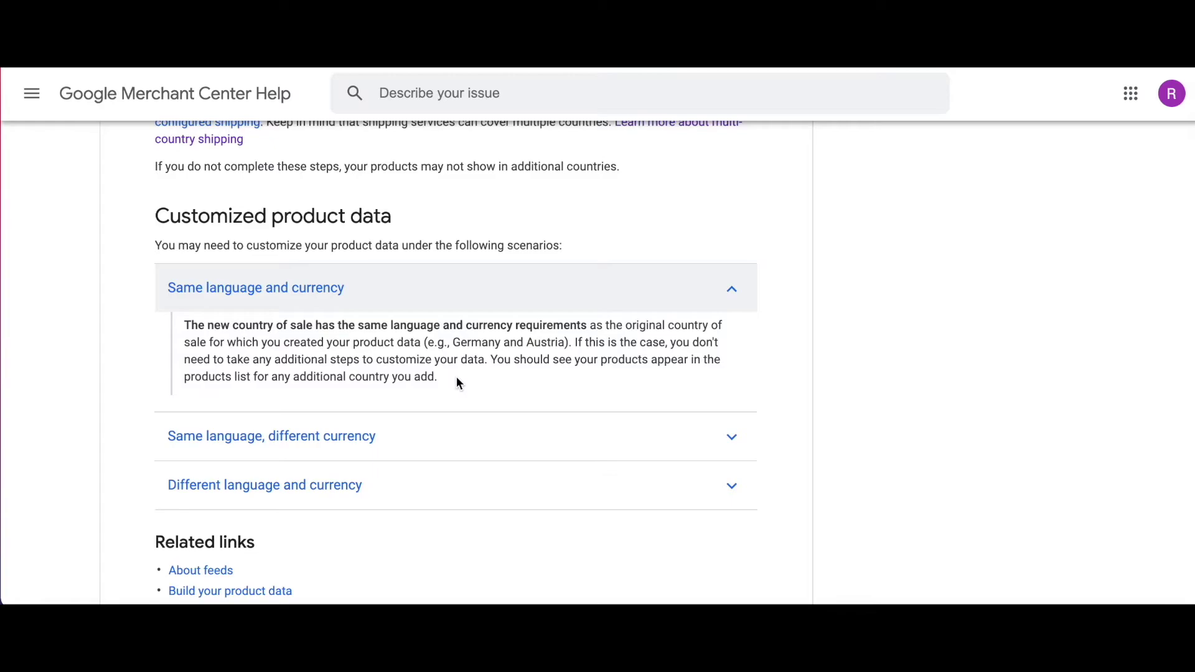
click(467, 452)
scroll(923, 409, down, 2)
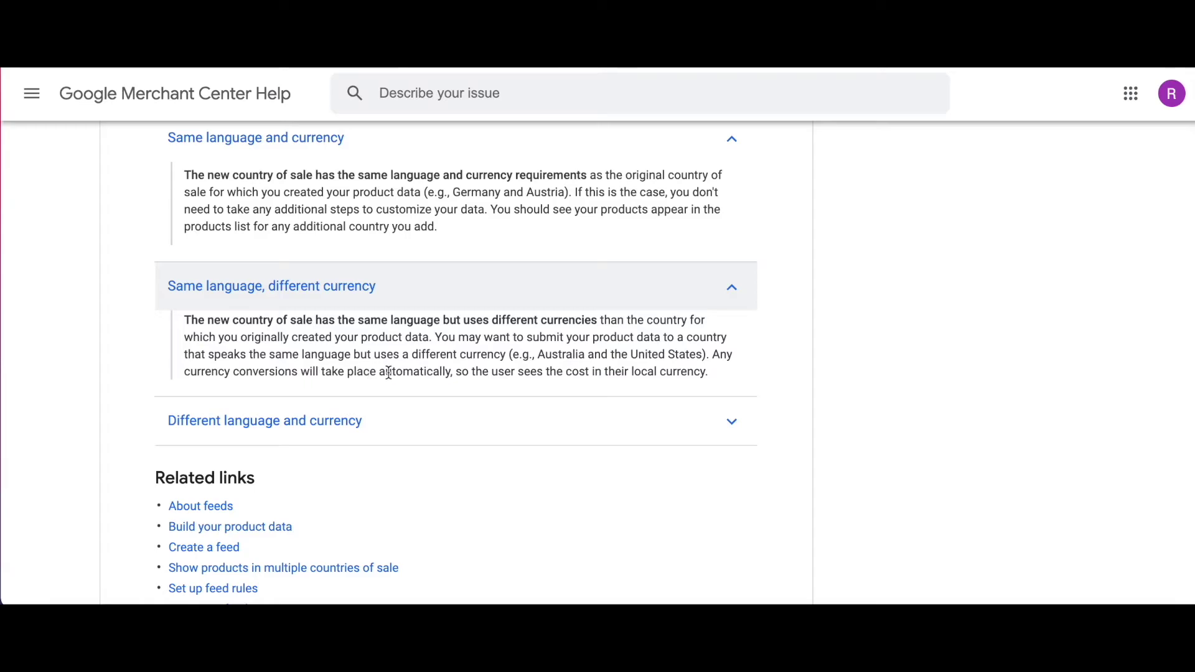
click(555, 426)
scroll(871, 434, down, 2)
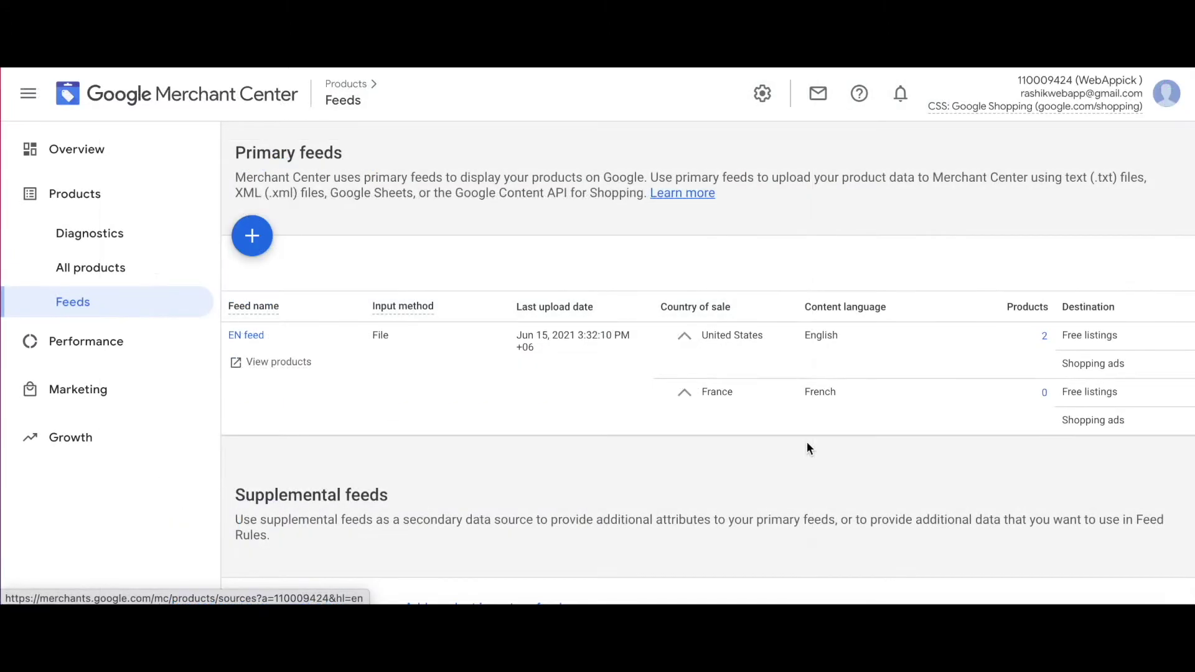
scroll(808, 449, down, 3)
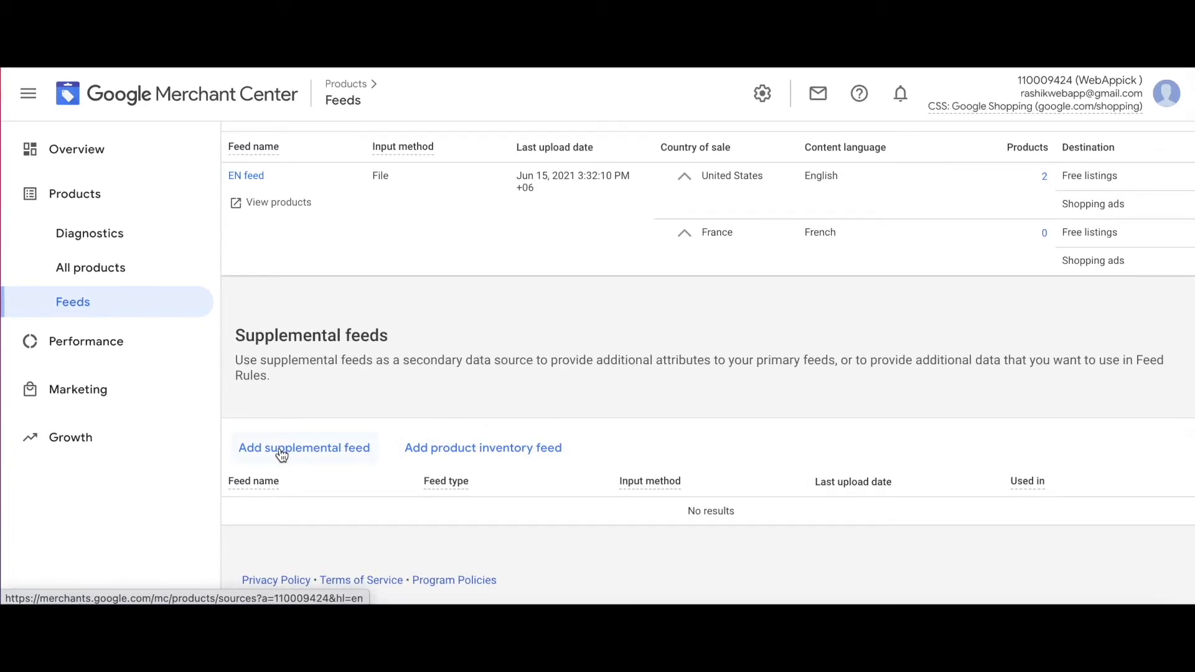
Create a scheduled-fetch supplemental feed 'FR feed' with file name FR feed and the pasted fr-feed.xml URL
click(320, 453)
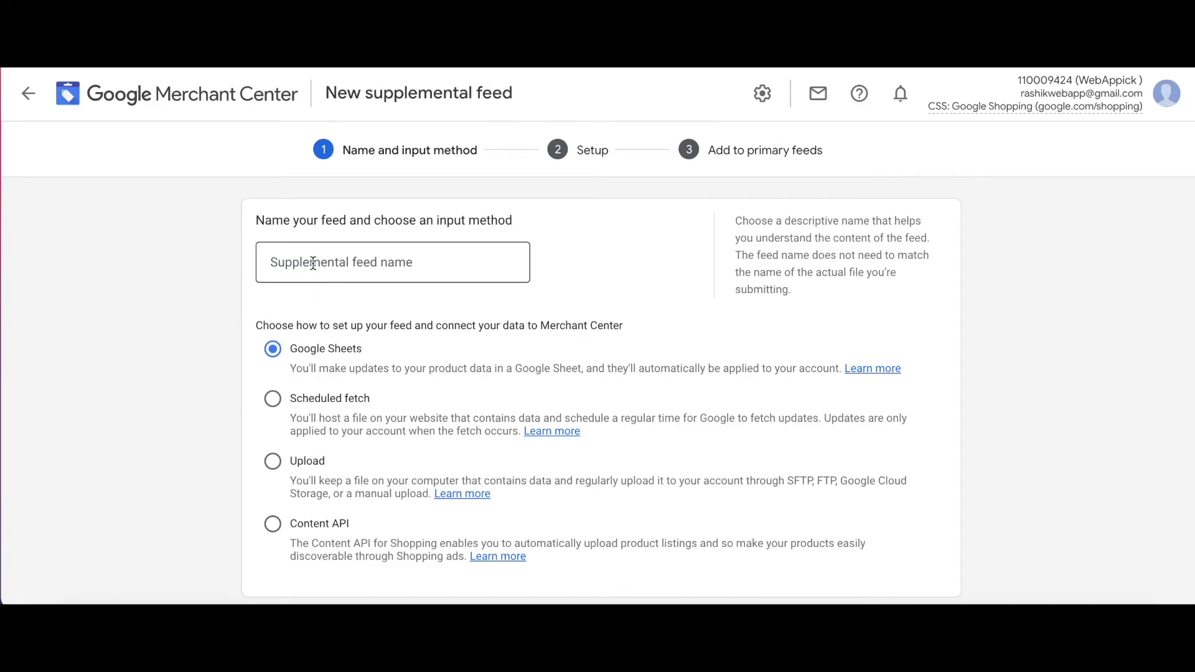
click(313, 264)
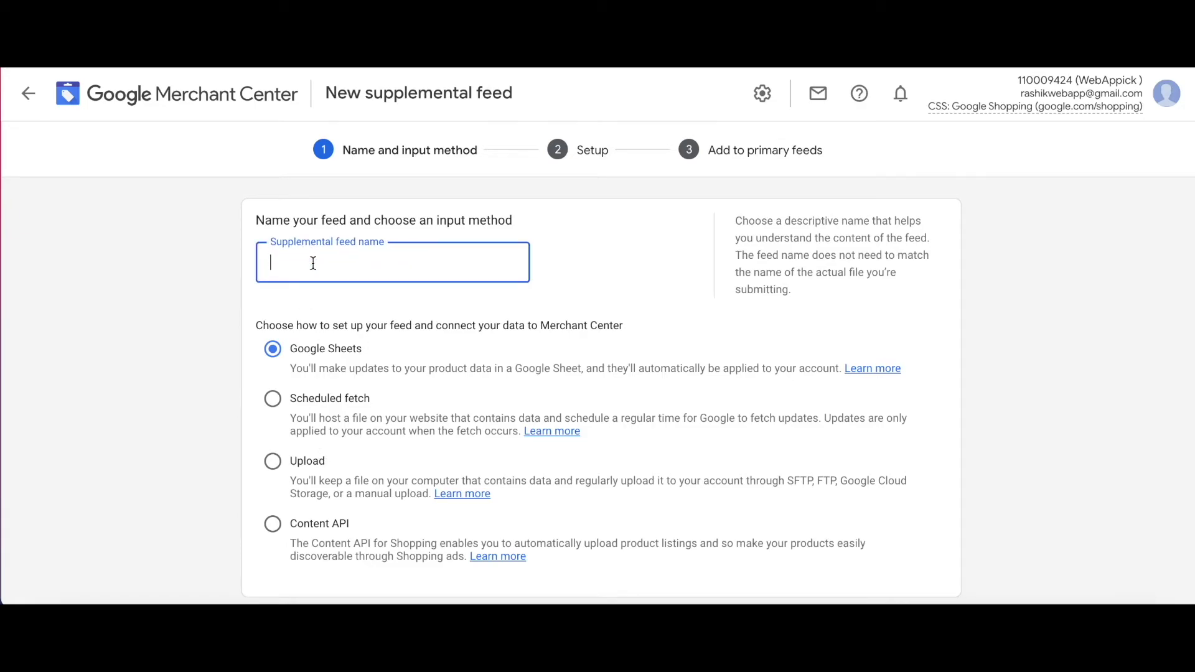
text(FR feed)
click(272, 400)
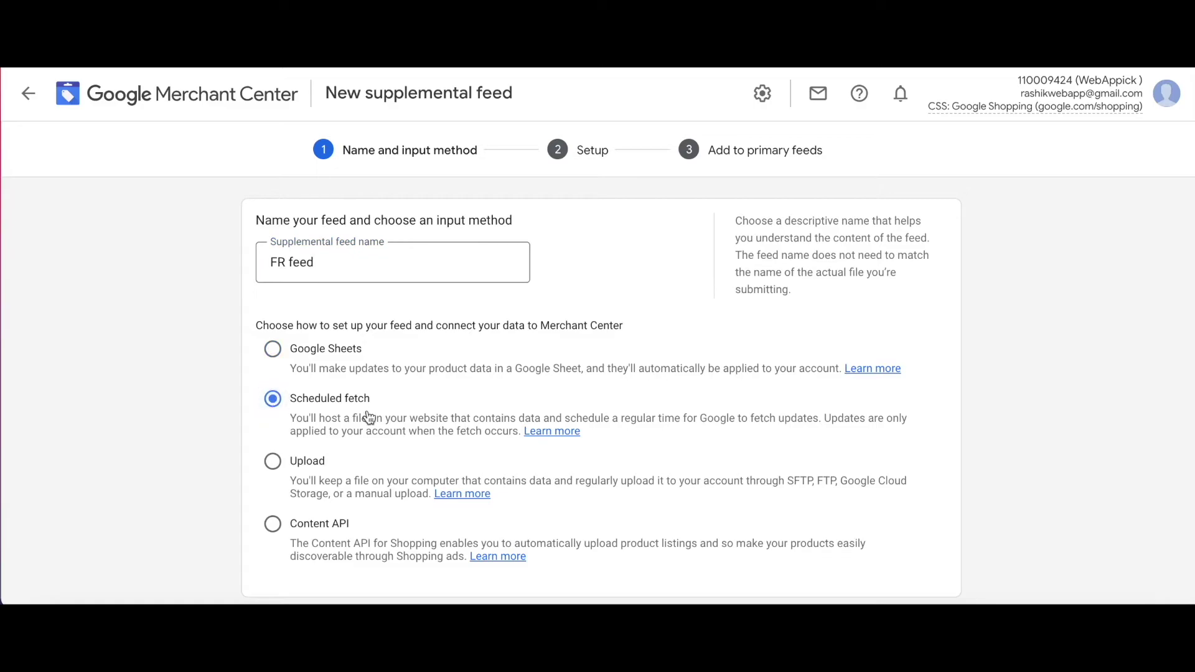
scroll(513, 468, down, 2)
click(280, 496)
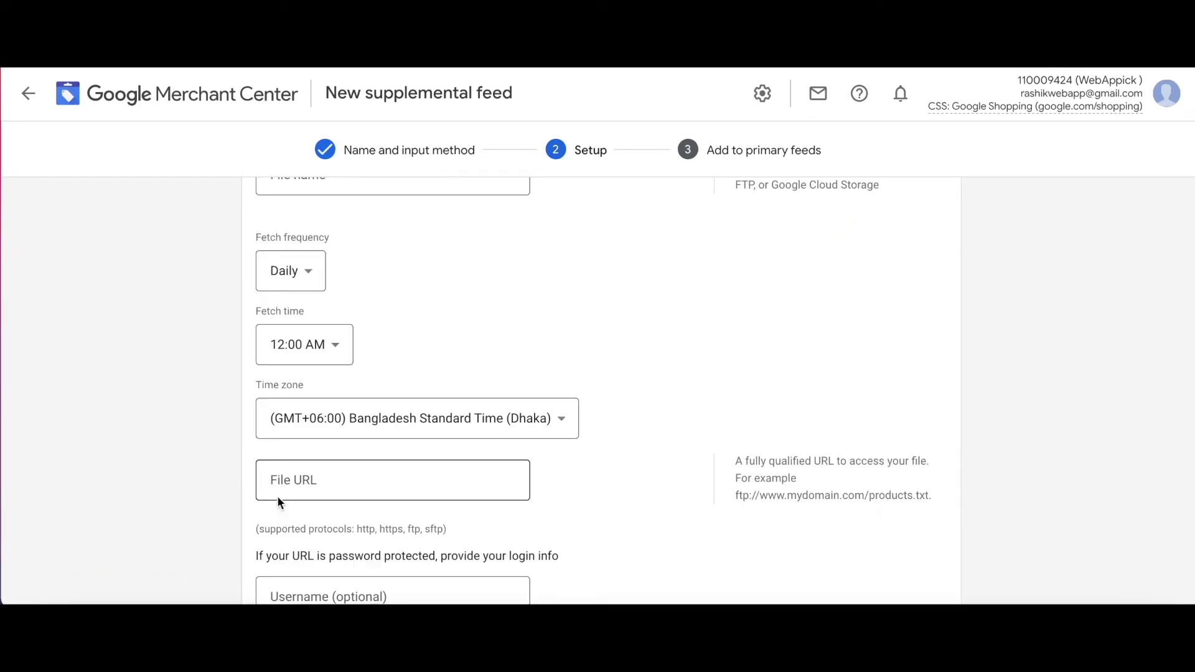
scroll(365, 249, up, 3)
click(286, 309)
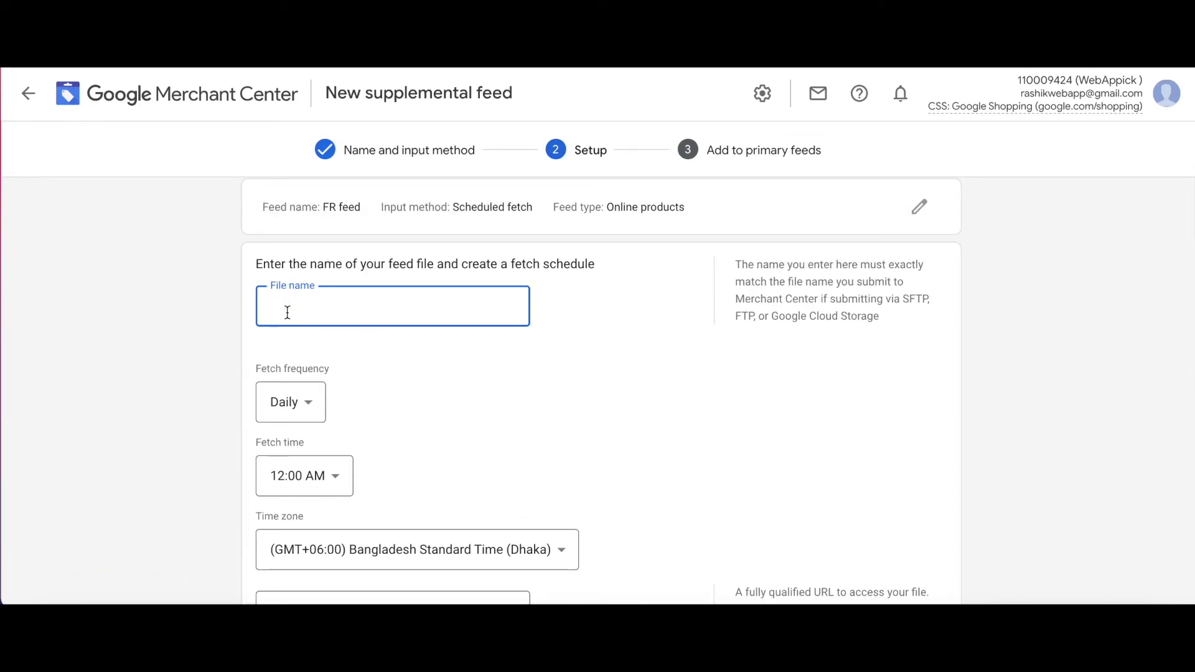
text(FR feed)
scroll(480, 448, down, 2)
scroll(483, 446, down, 2)
scroll(483, 446, down, 1)
click(354, 405)
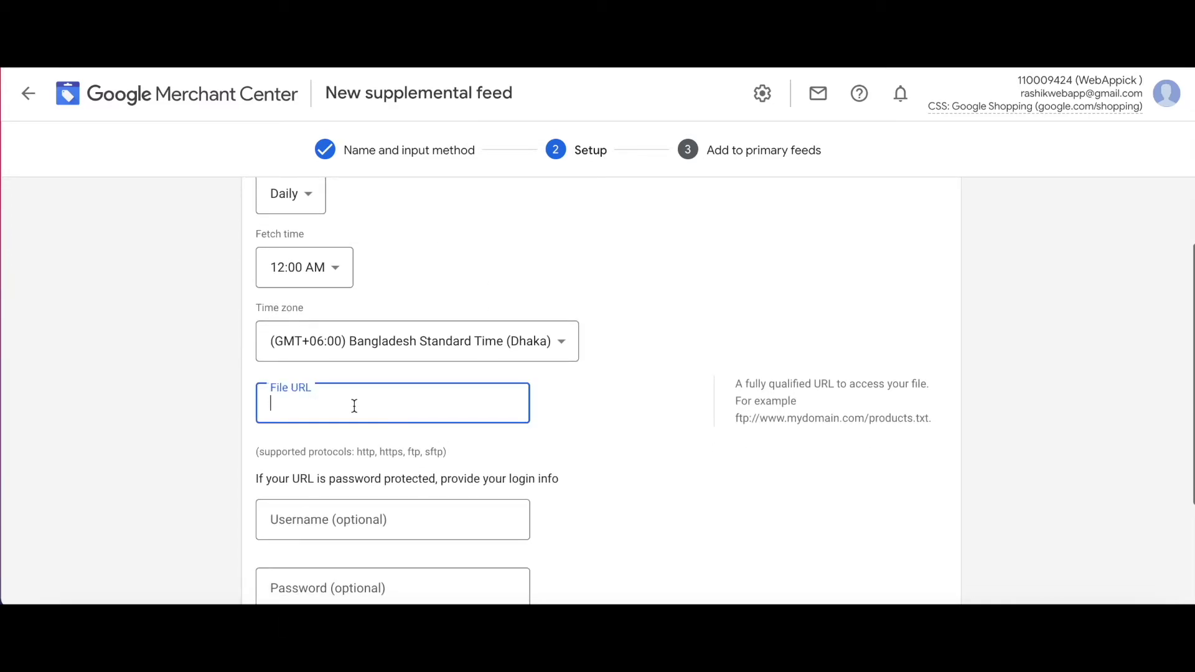
key(ctrl+v)
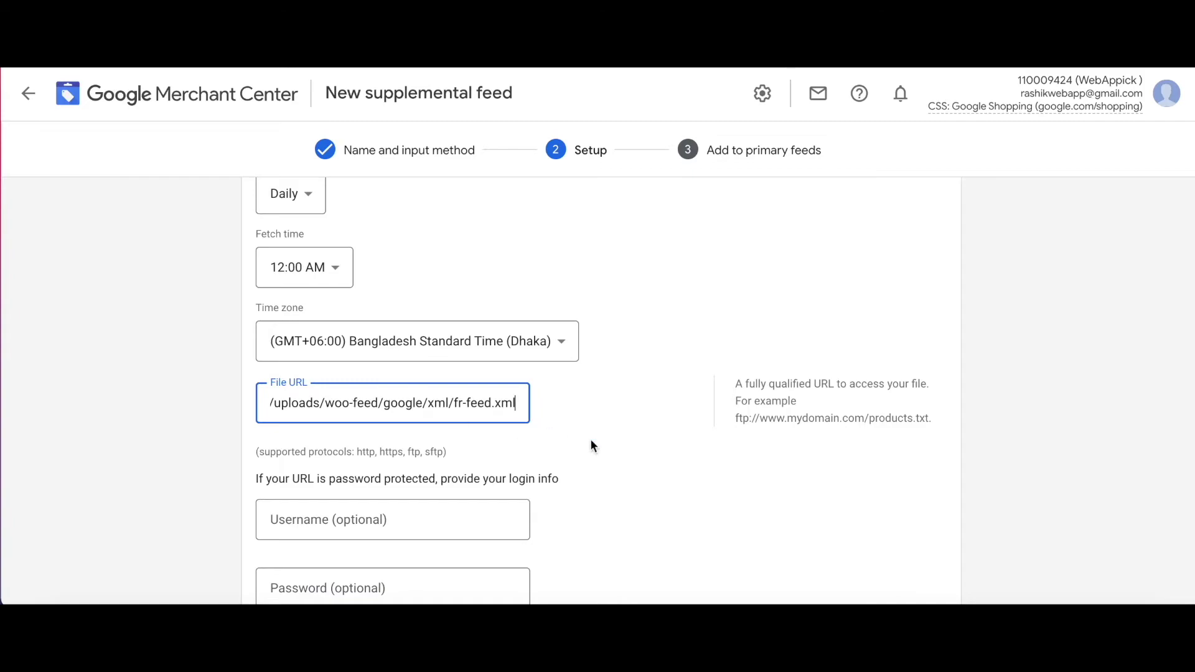
scroll(628, 492, down, 2)
scroll(616, 494, down, 1)
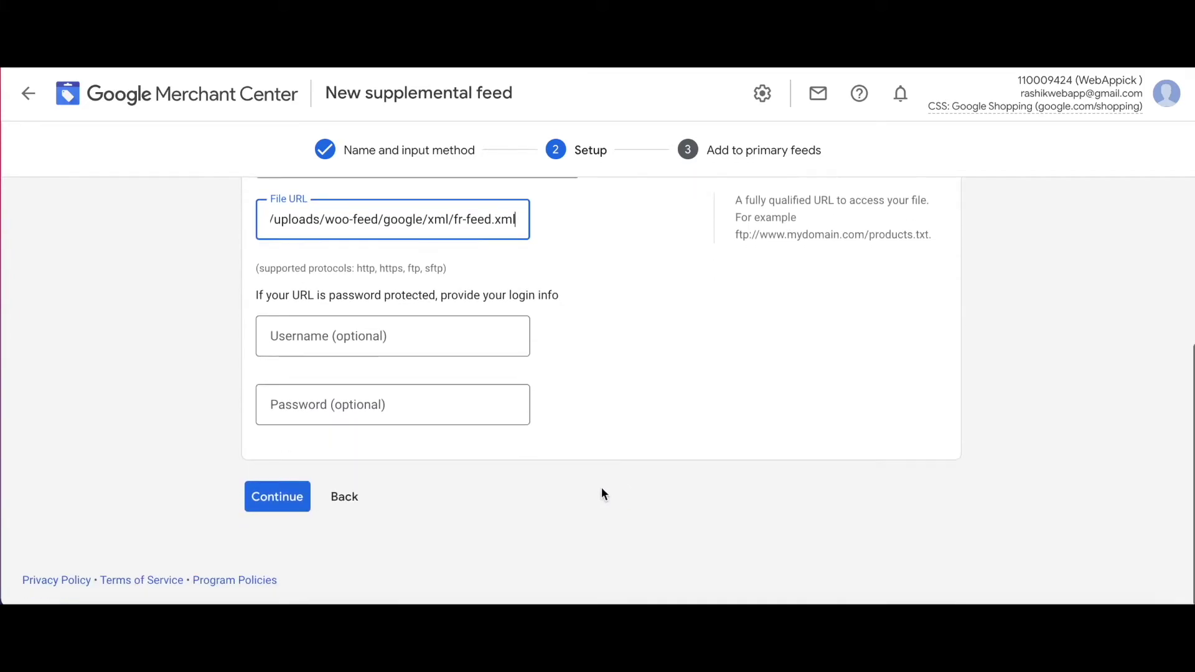
Link FR feed to EN feed's France, French target and create the feed
click(255, 497)
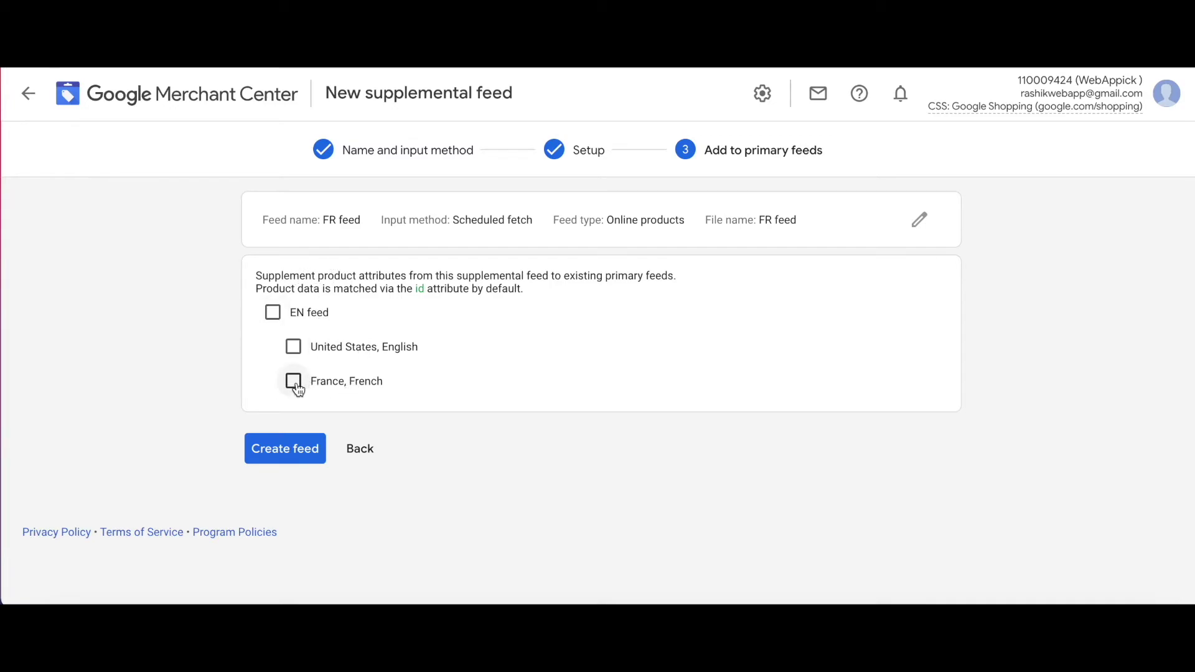
click(296, 385)
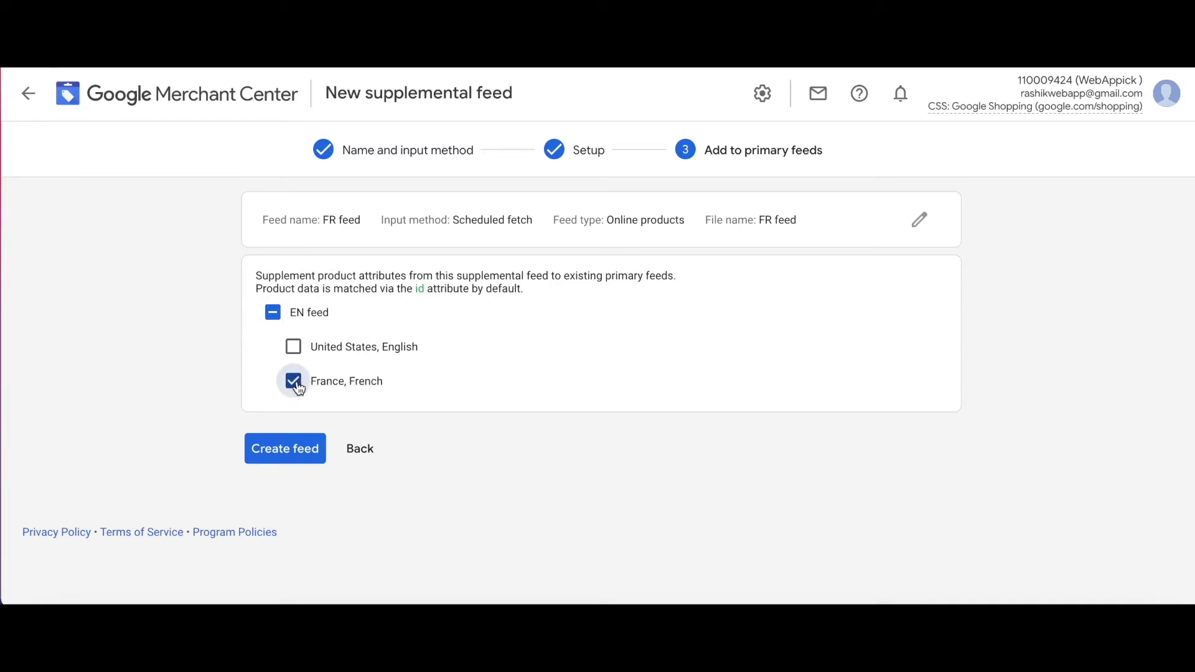
click(285, 449)
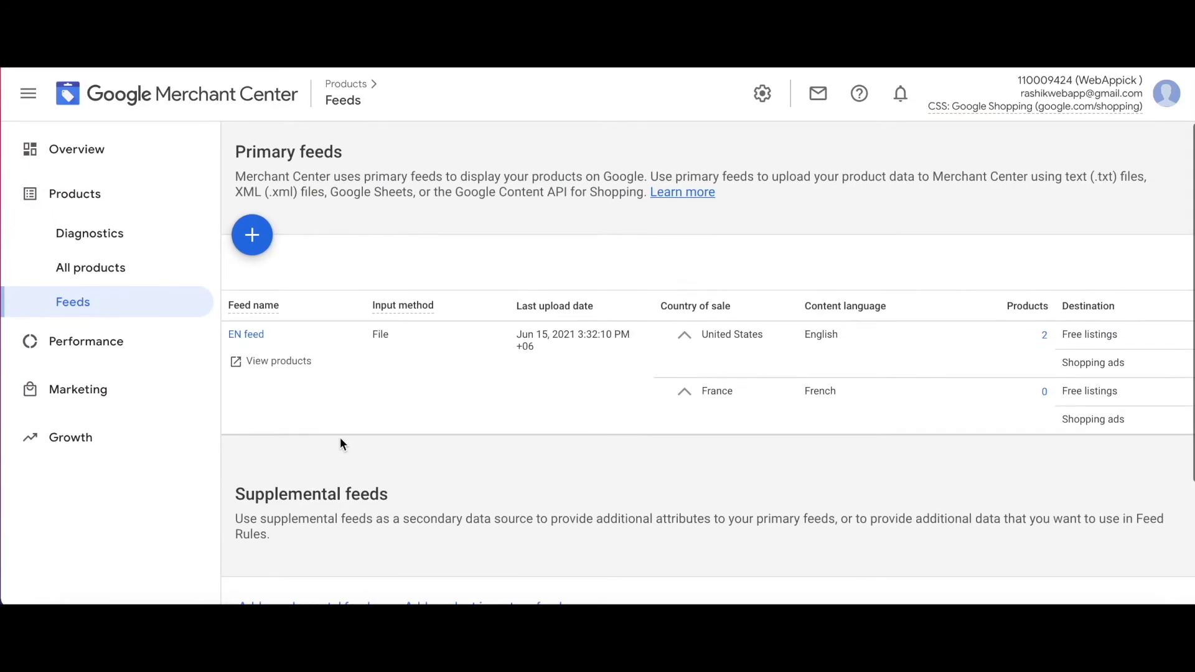
scroll(341, 437, down, 2)
click(245, 506)
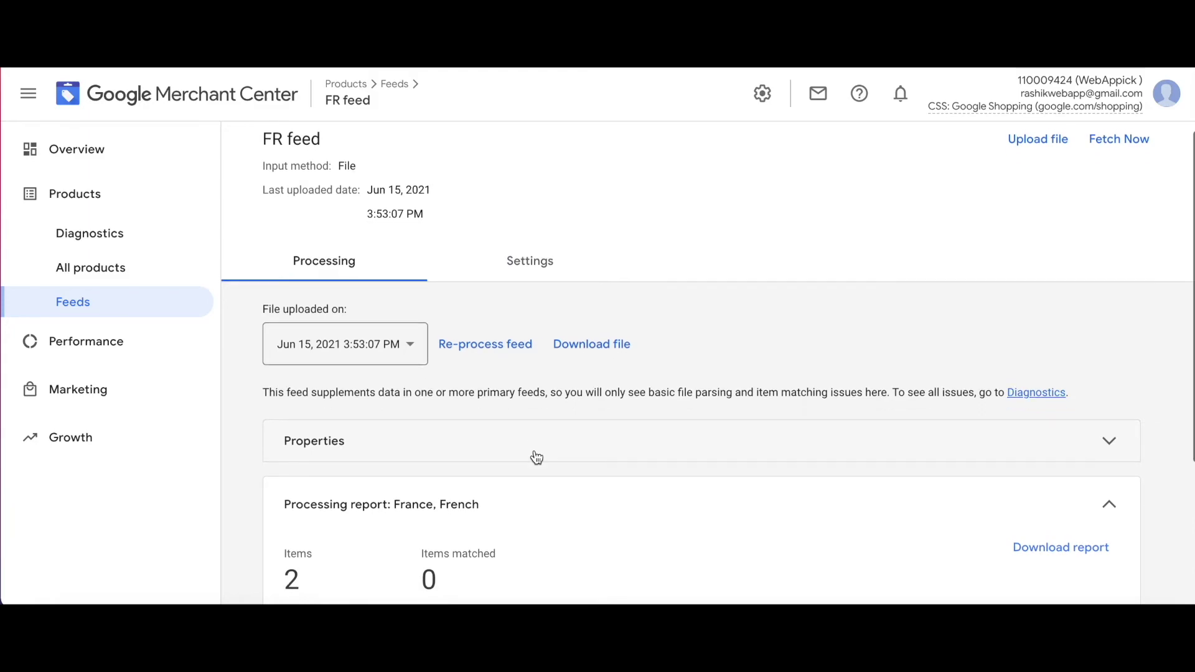
scroll(535, 458, down, 2)
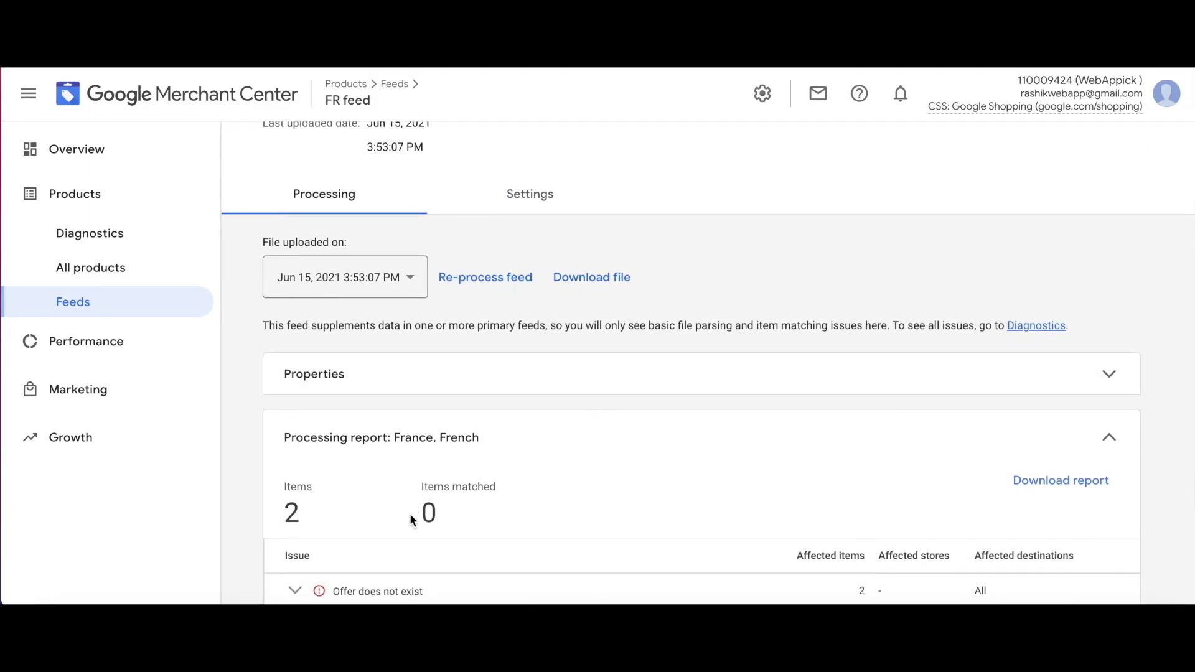
scroll(460, 524, down, 2)
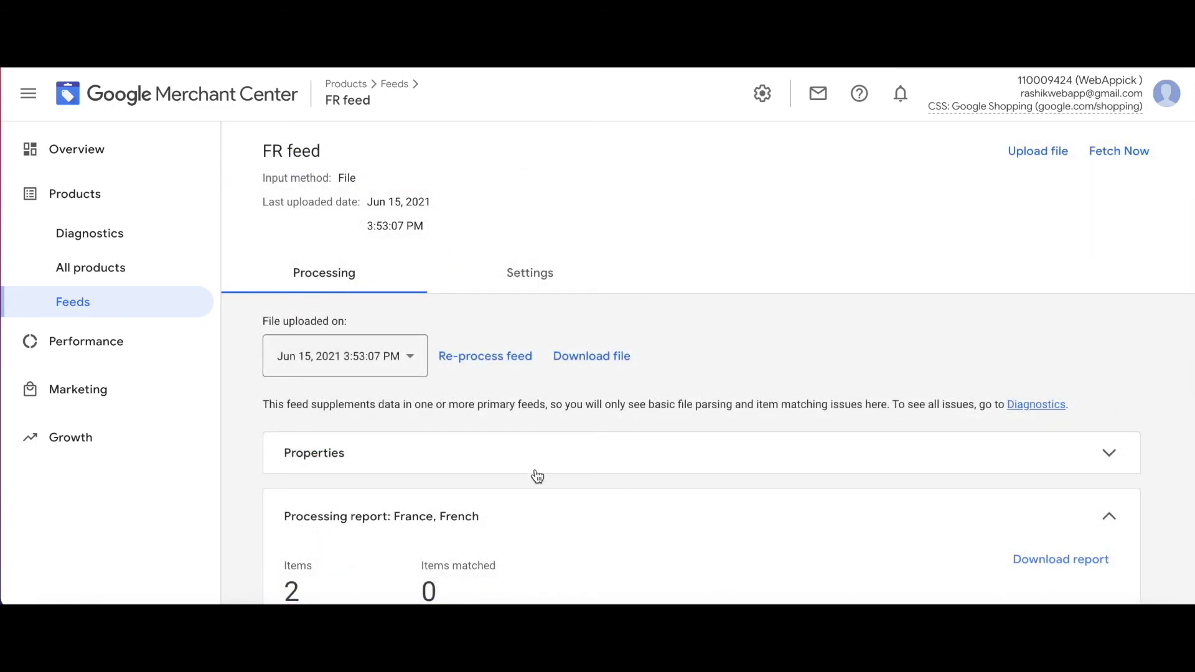
scroll(537, 457, down, 2)
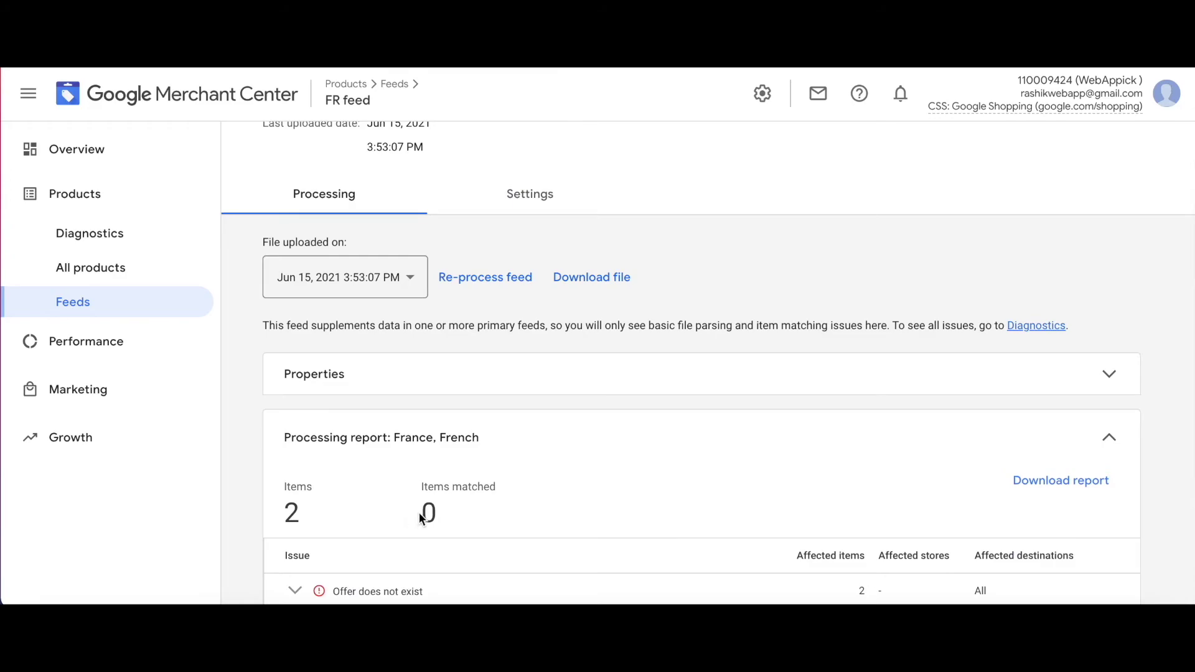
scroll(477, 515, down, 3)
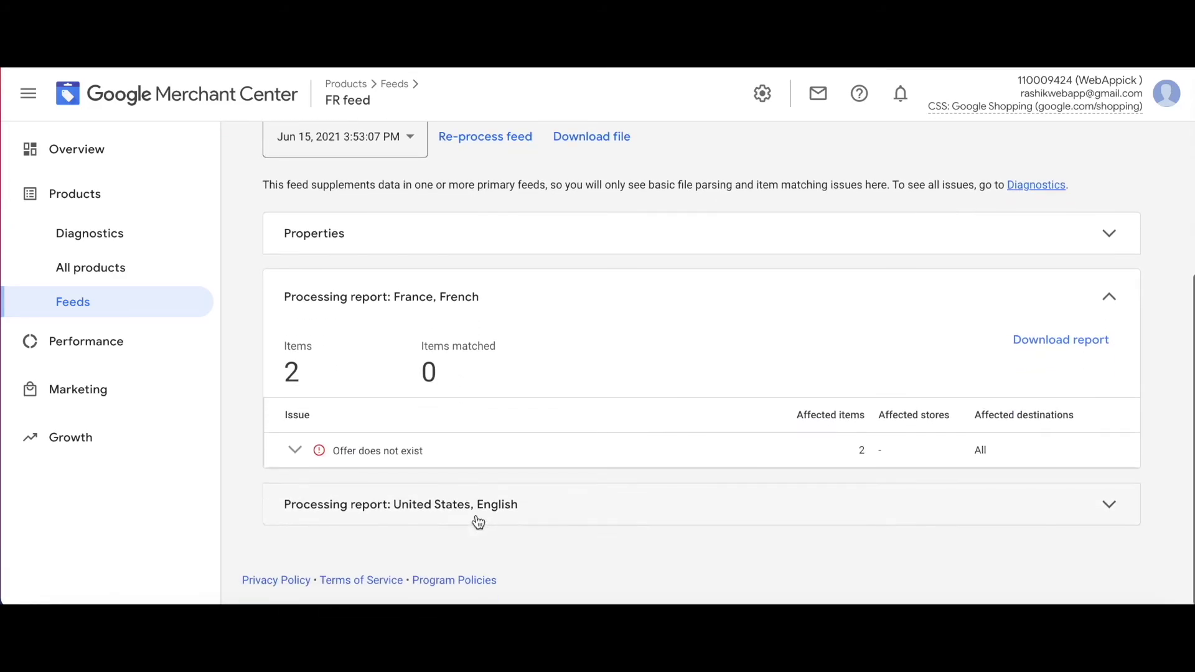
scroll(478, 522, up, 3)
scroll(477, 521, up, 2)
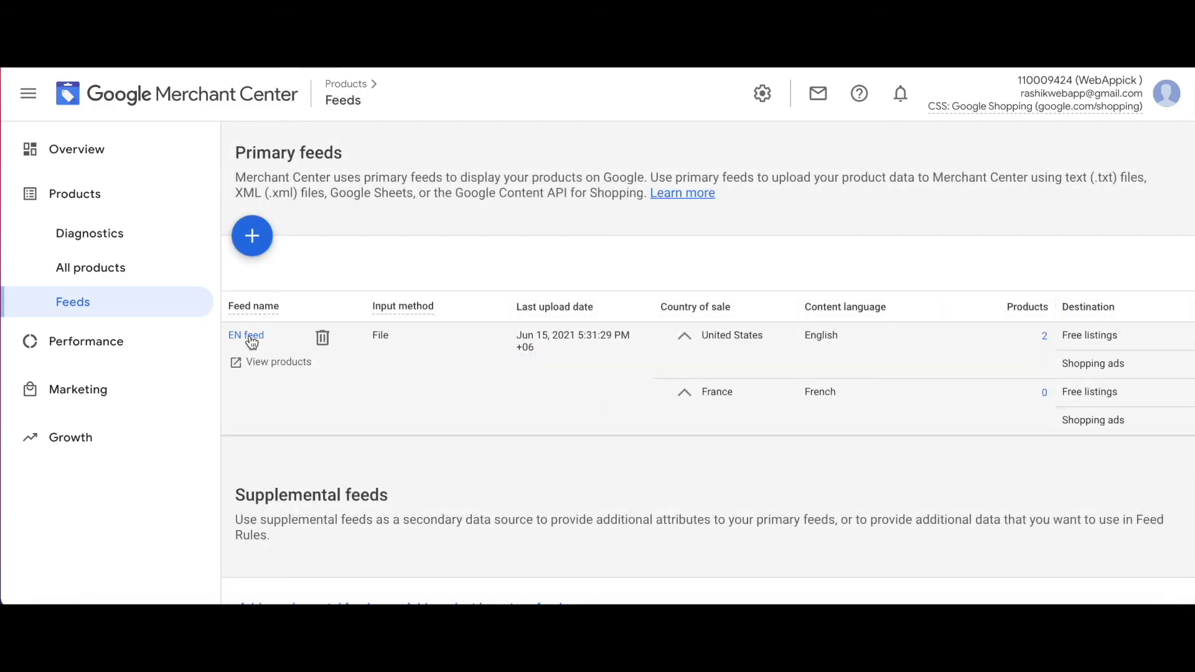
Re-process the EN feed from its details page so FR feed matches both items
click(251, 339)
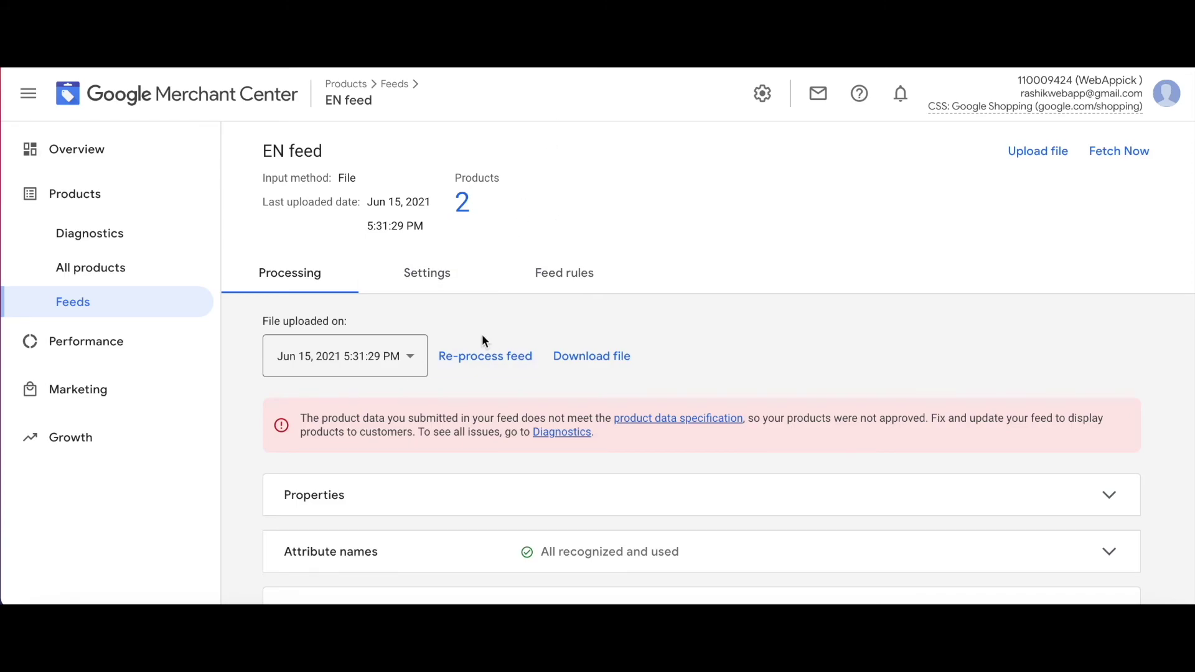
click(481, 364)
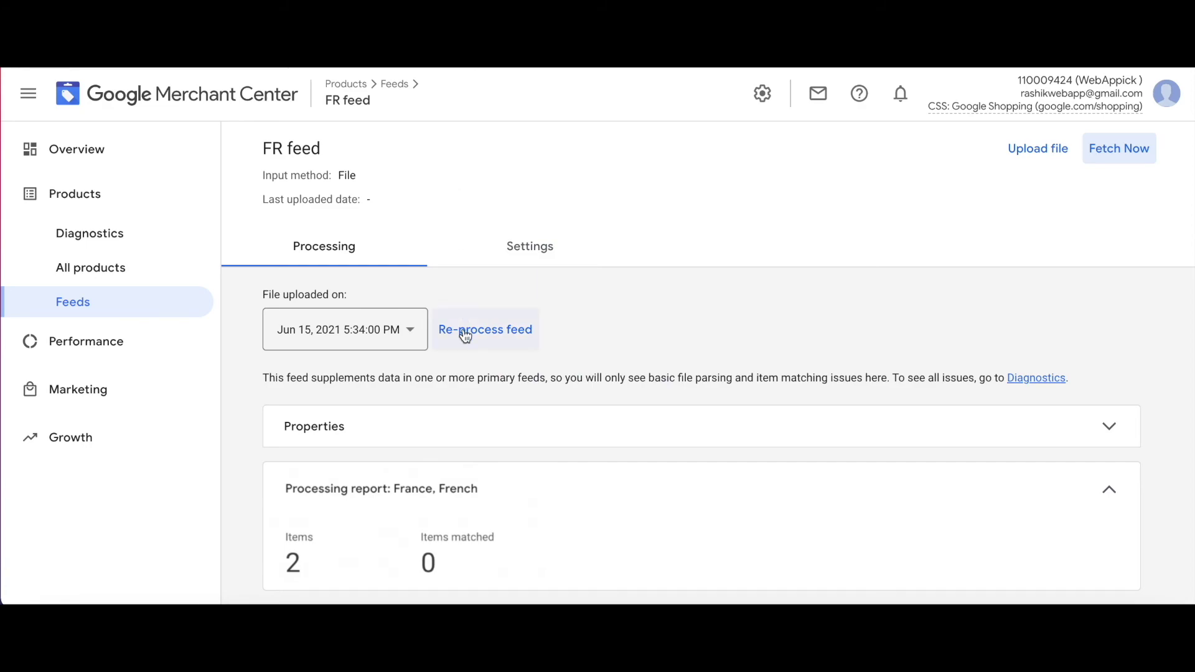
click(464, 332)
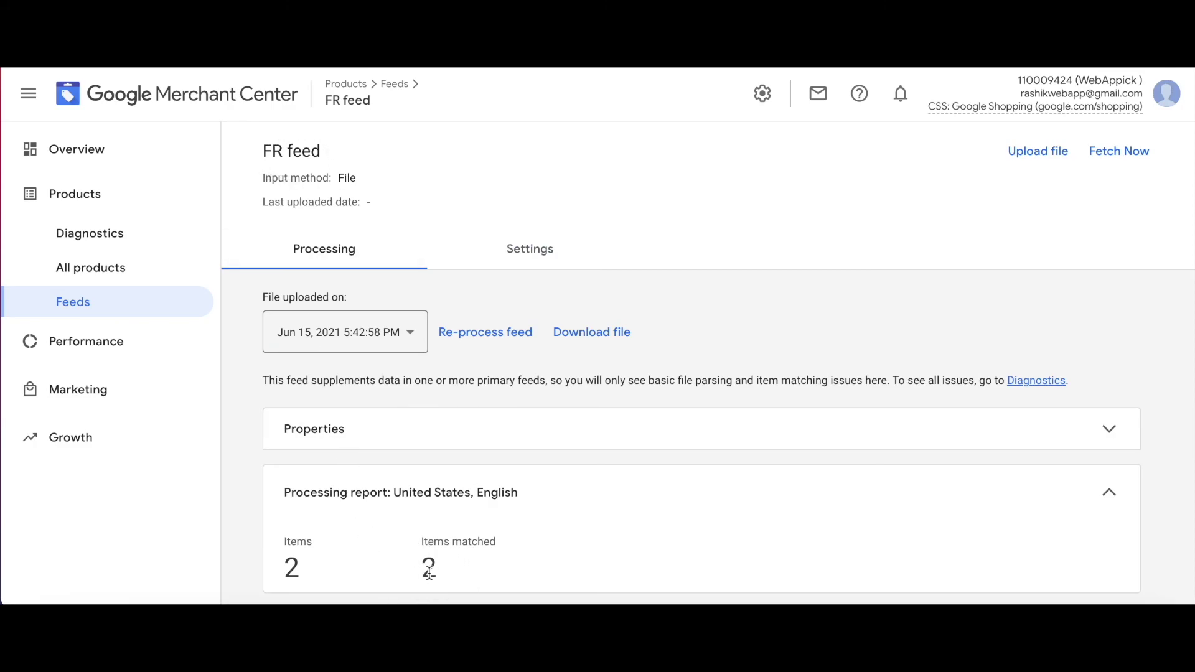
Open Products > All products to list the French and English product entries
click(99, 270)
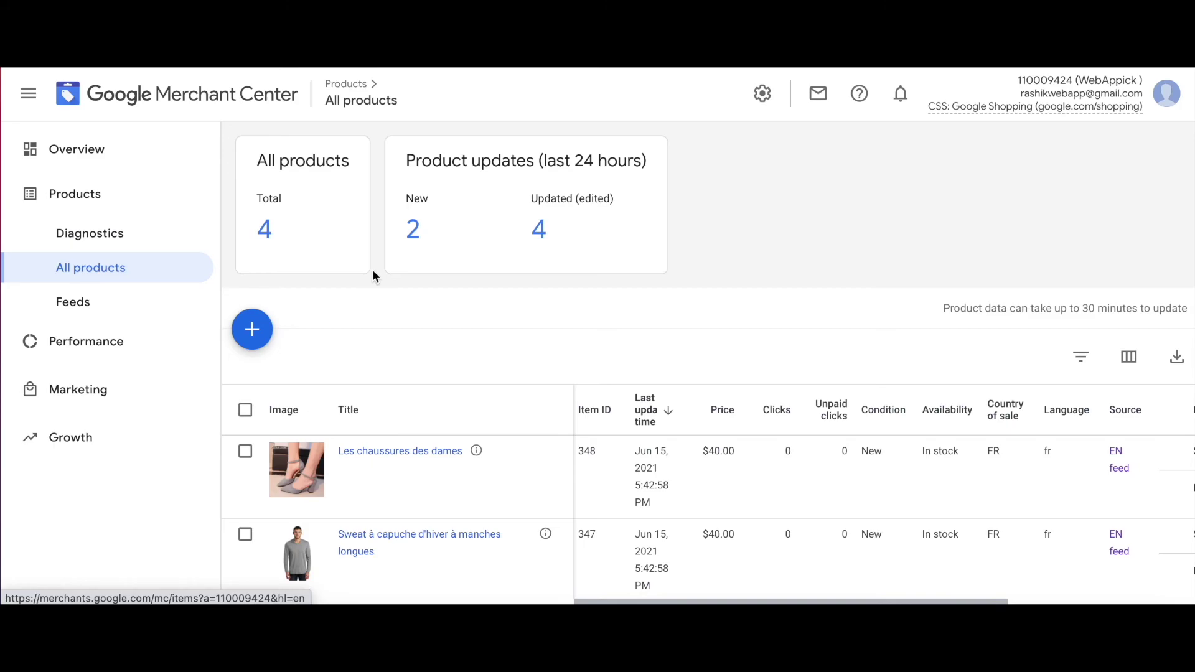
scroll(506, 354, down, 3)
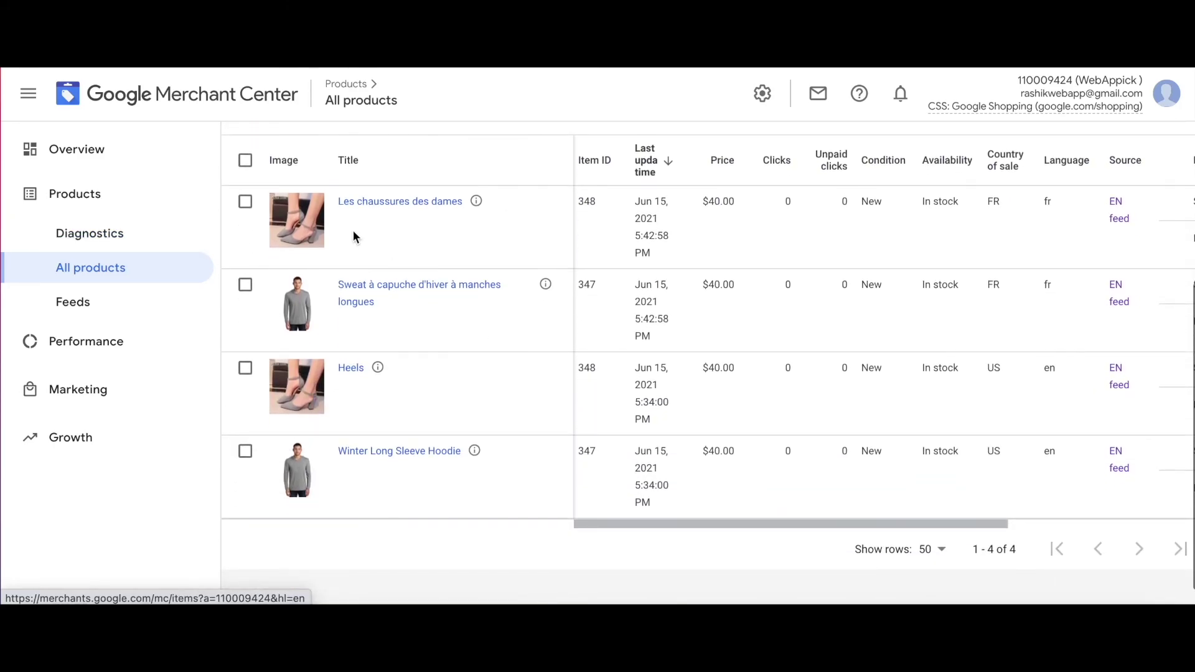